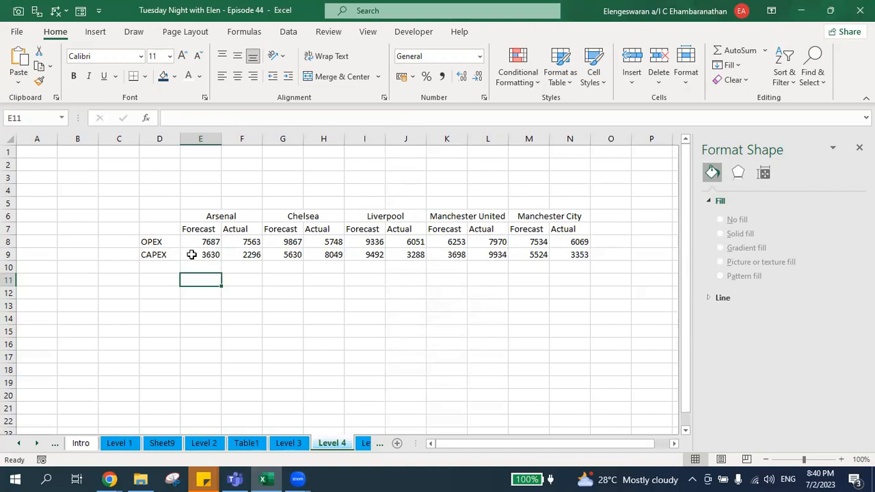
Step: Review the Input, Process and Output outline on the Intro sheet, from raw data through pivot table to dashboard
left_click(192, 254)
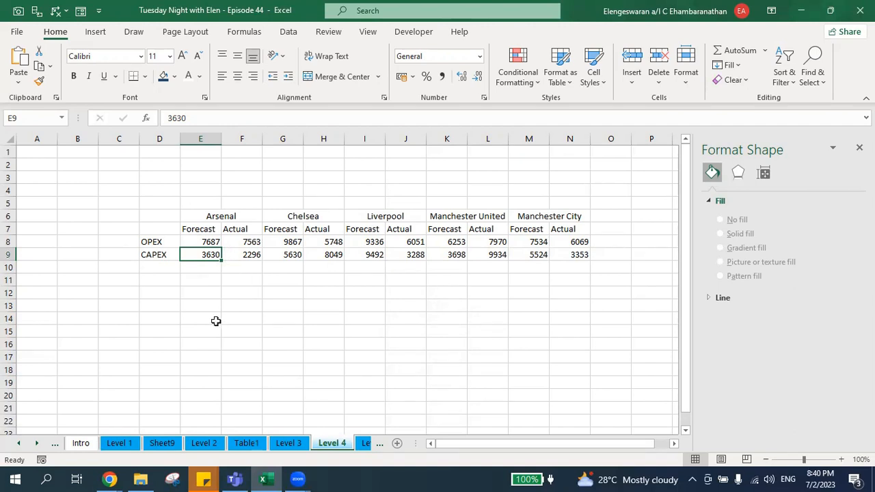
left_click(81, 443)
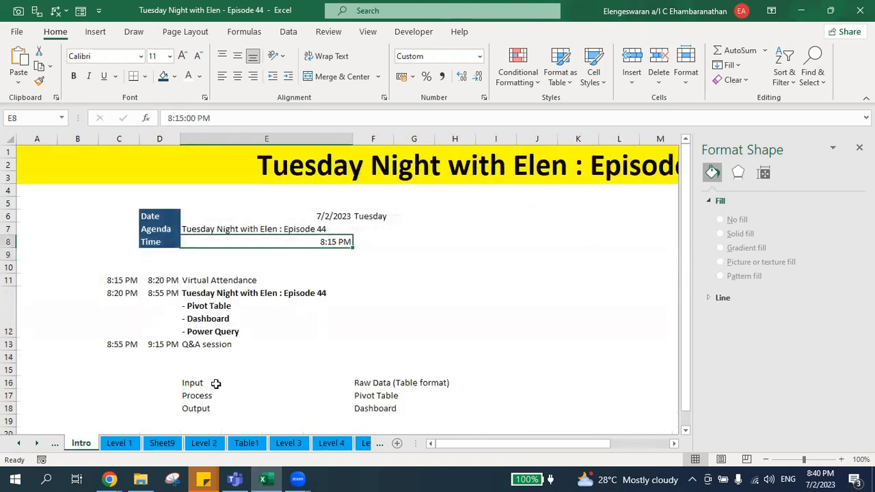
left_click(361, 384)
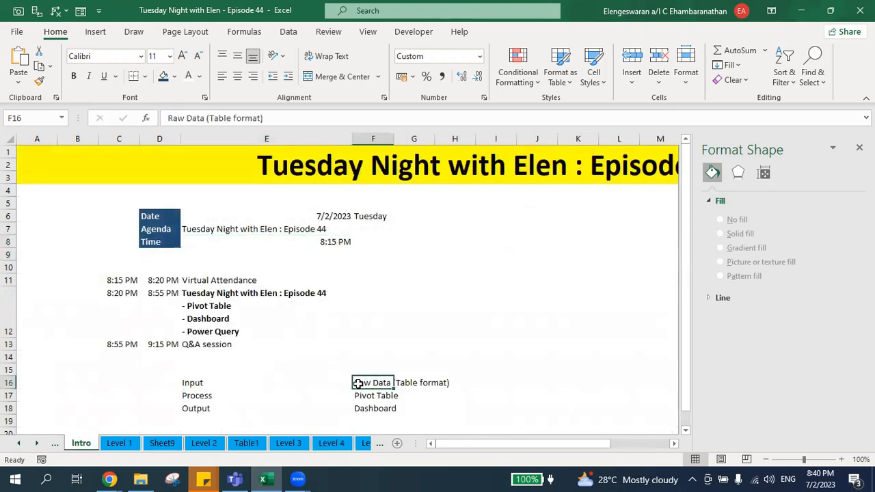
key("Tab")
key("Return")
key("Down")
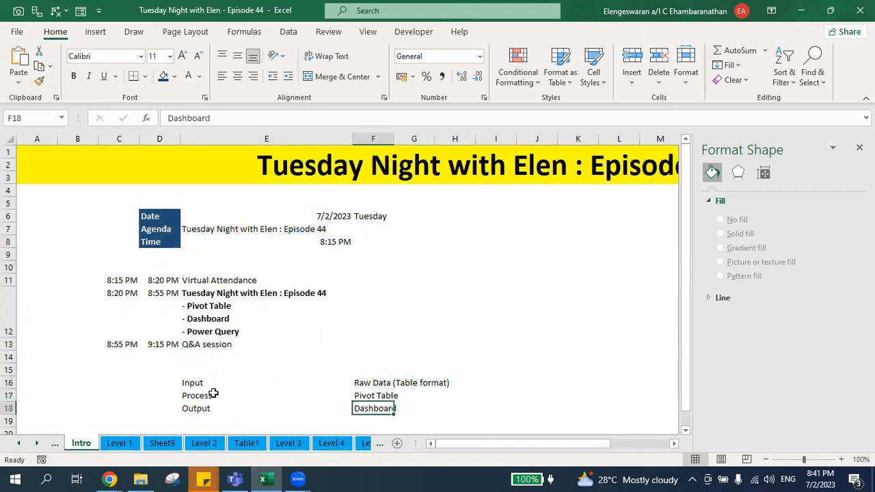
Step: Load range D3:N9 of the Level 4 sheet into Power Query as a table without headers
left_click(331, 443)
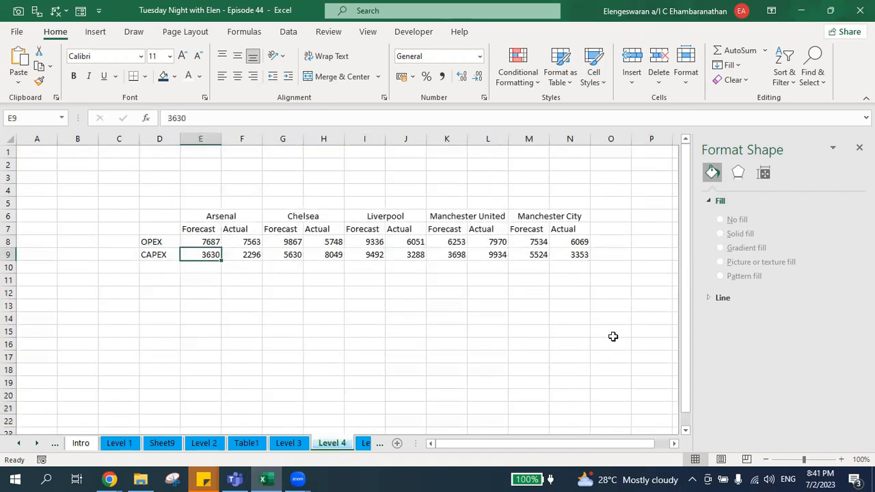
left_click_drag(574, 253, 141, 176)
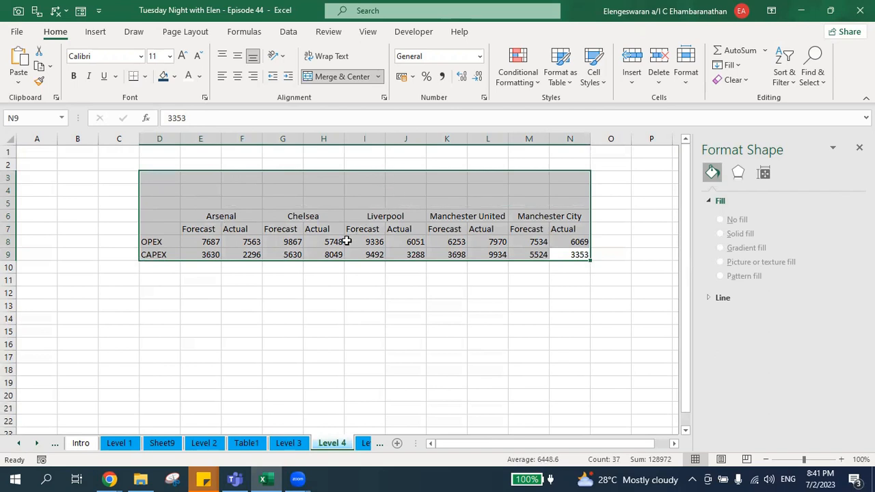
left_click(290, 33)
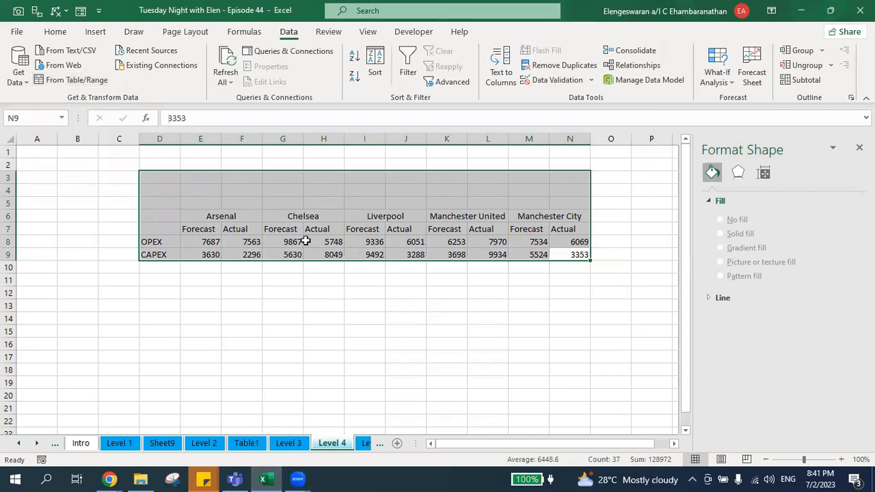
left_click(77, 82)
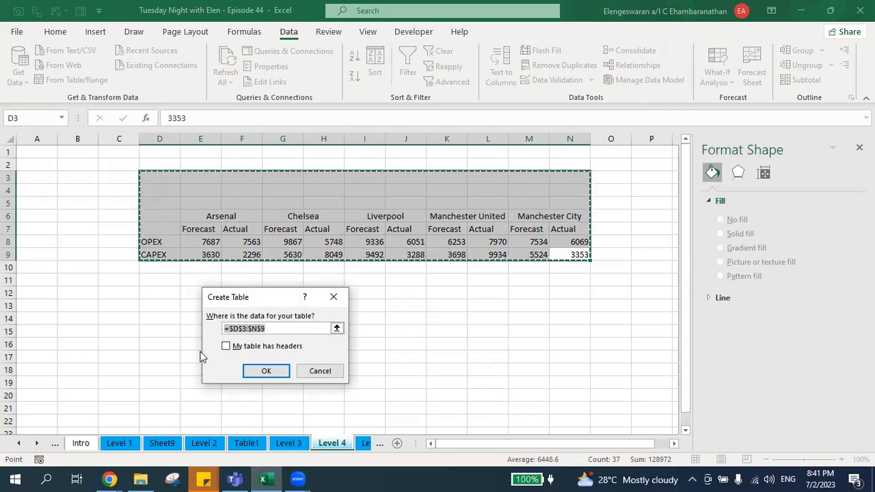
left_click(259, 371)
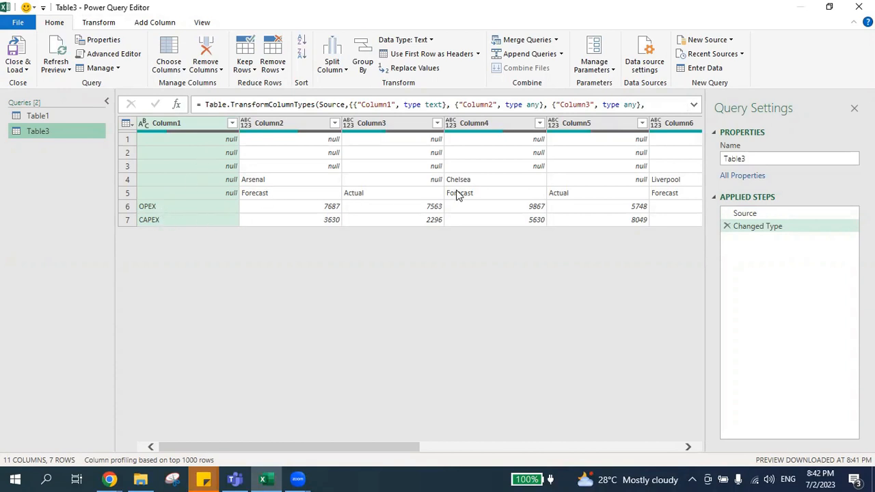
left_click_drag(401, 442, 714, 461)
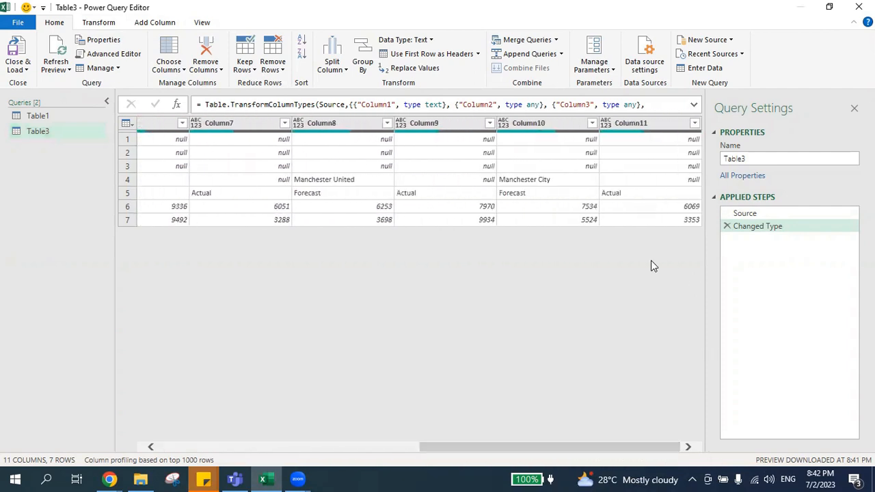
left_click_drag(565, 456, 270, 455)
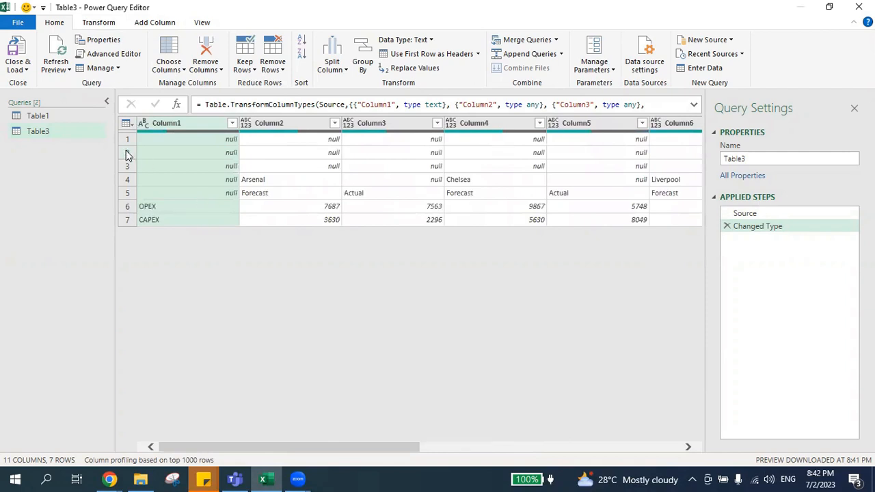
left_click(99, 23)
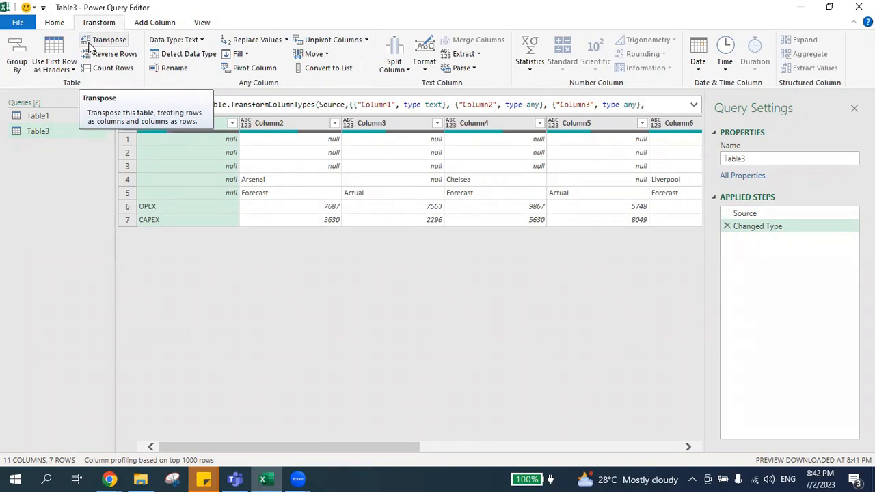
left_click(89, 46)
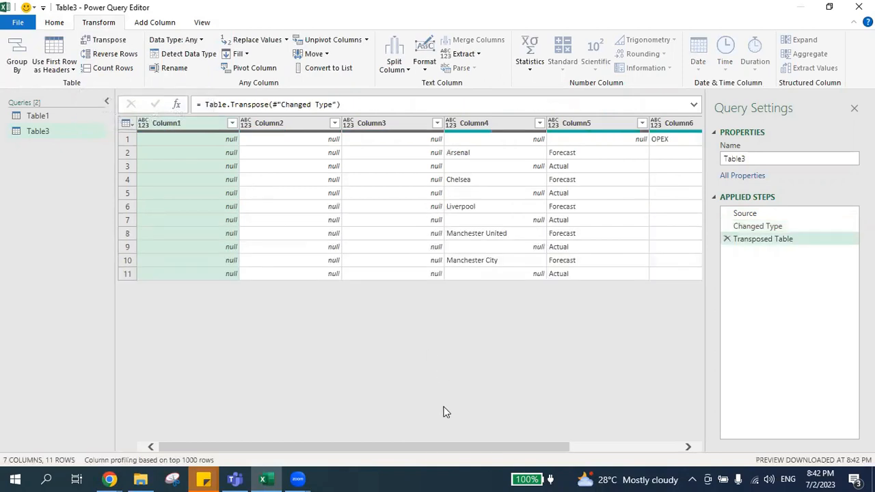
left_click_drag(438, 447, 572, 445)
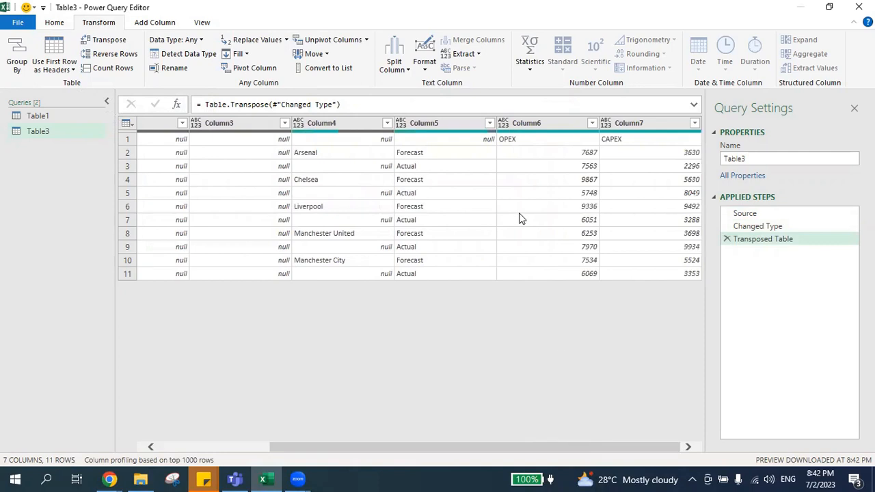
left_click(725, 239)
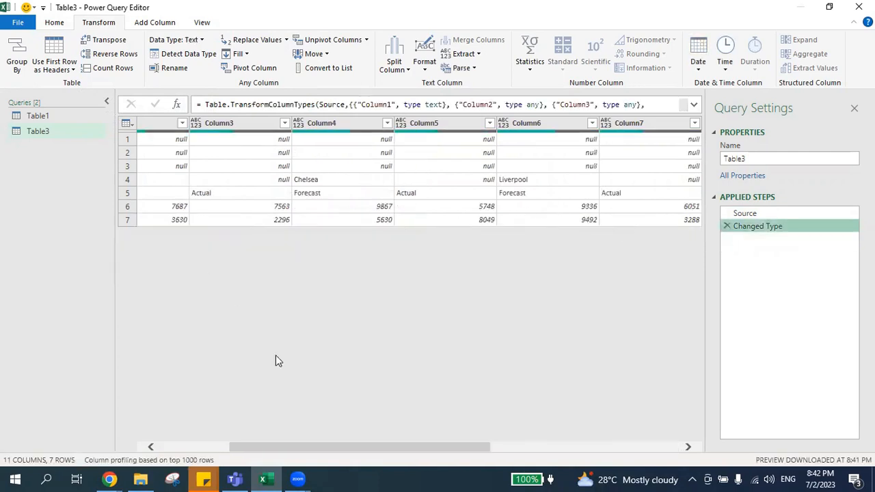
left_click_drag(293, 448, 204, 449)
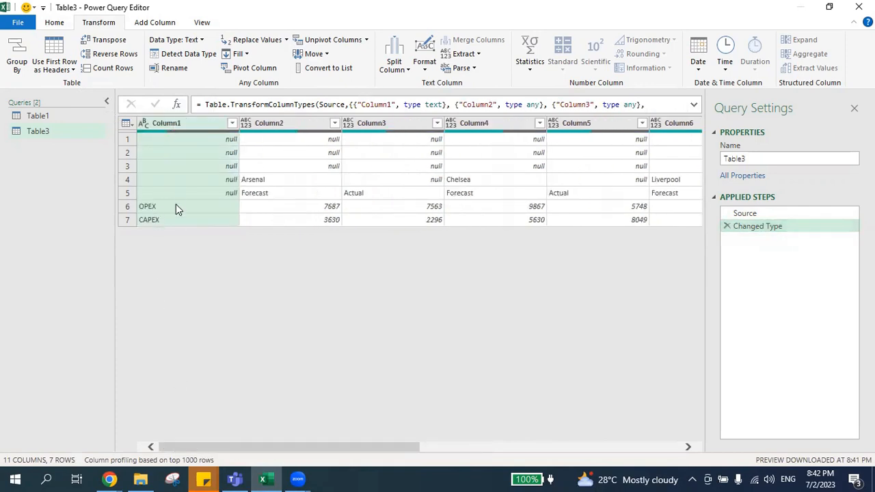
Step: Transpose the Table3 query so that its rows become columns
left_click(125, 180)
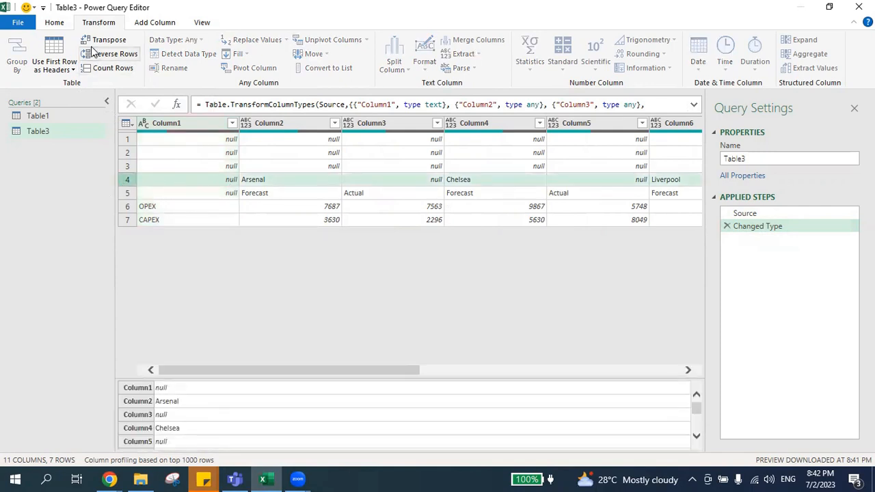
left_click(168, 128)
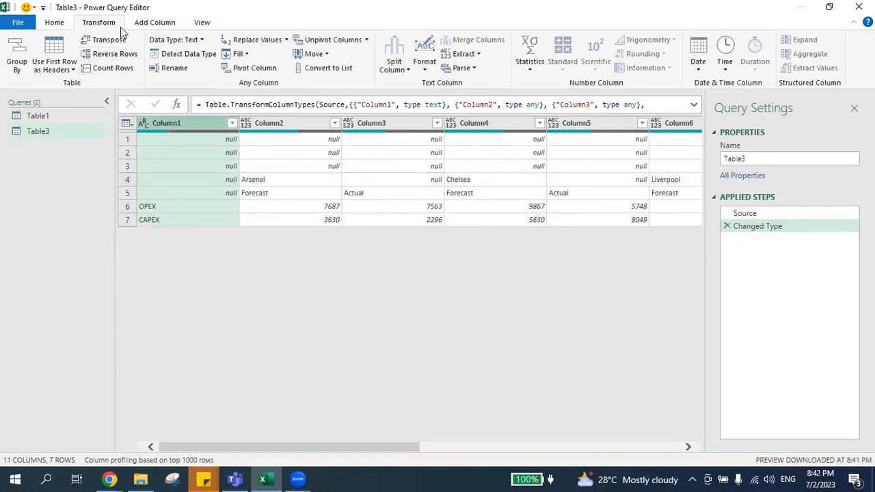
left_click(103, 41)
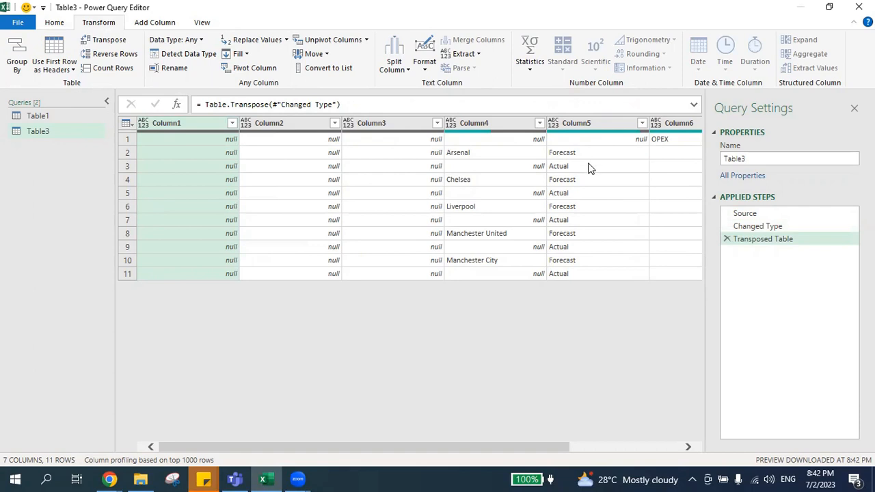
left_click_drag(471, 445, 571, 444)
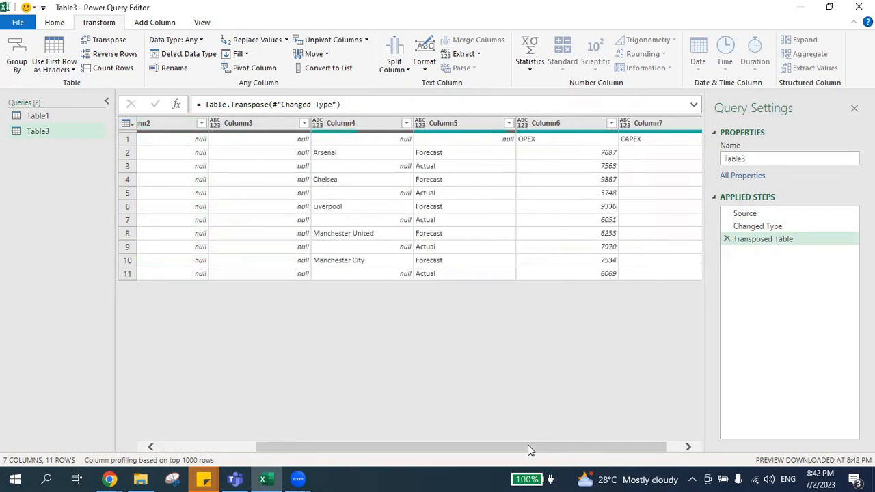
left_click_drag(542, 448, 556, 447)
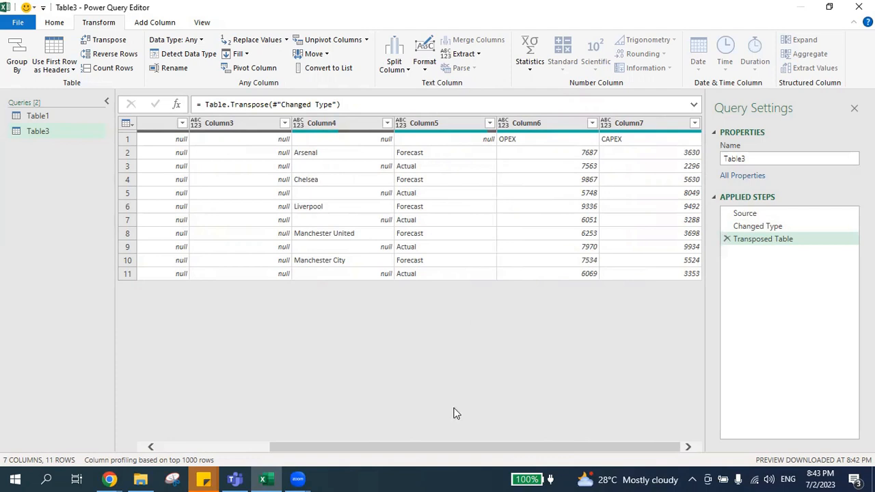
Step: Remove the empty columns Column1, Column2 and Column3 from the transposed table
left_click_drag(423, 448, 276, 453)
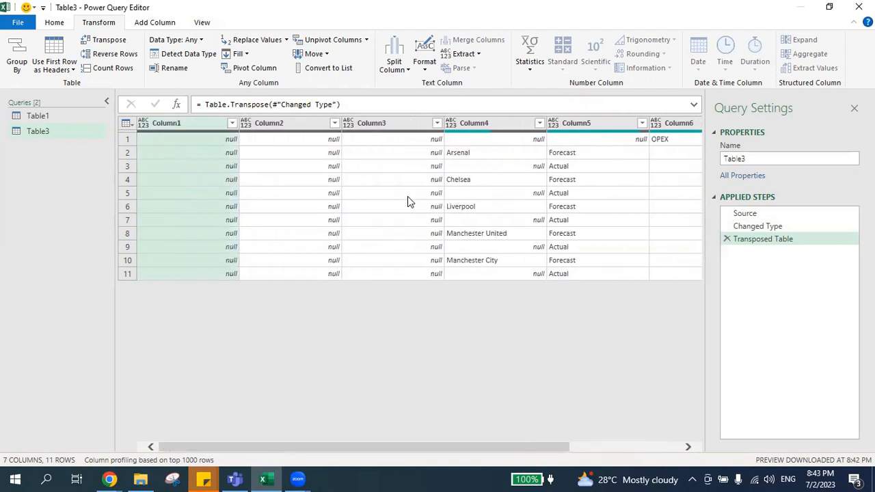
left_click(385, 128, "shift")
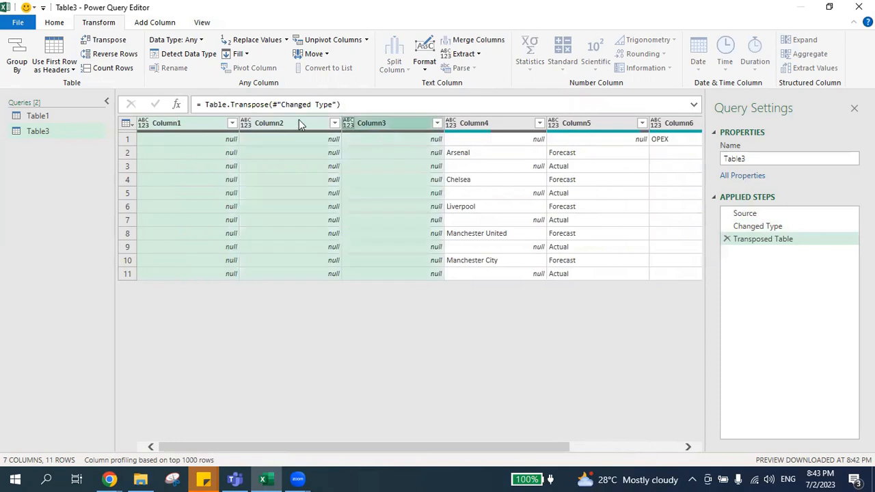
right_click(375, 130)
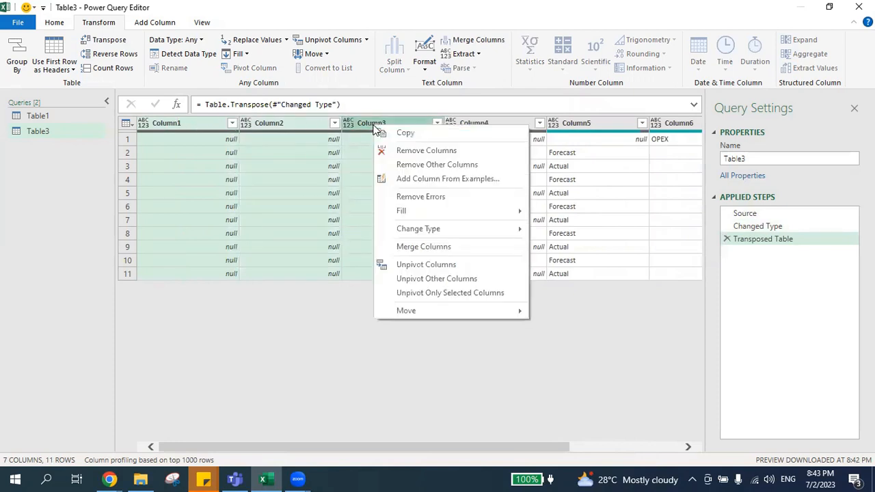
left_click(407, 152)
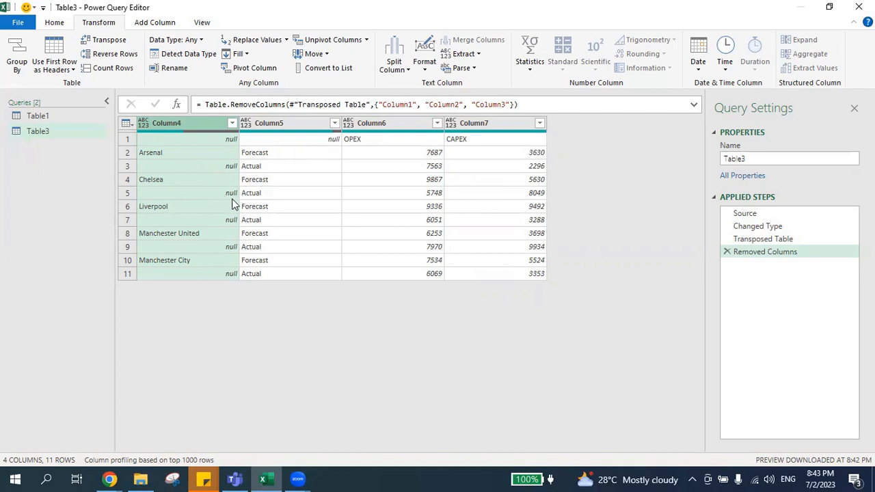
Step: Fill the club names down through the null cells of Column4
right_click(185, 123)
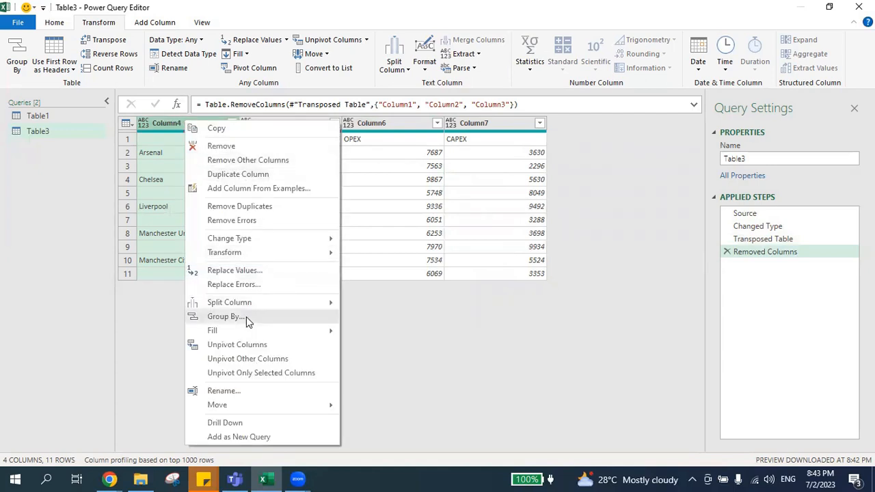
mouse_move(231, 340)
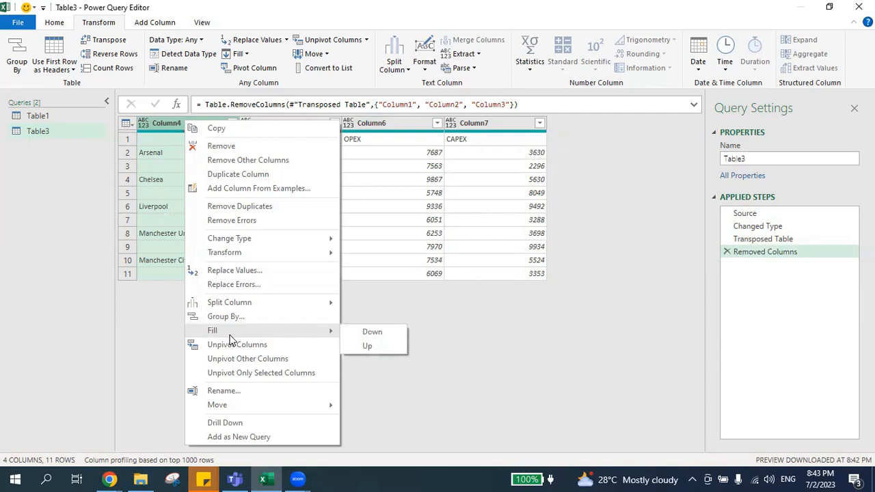
left_click(358, 331)
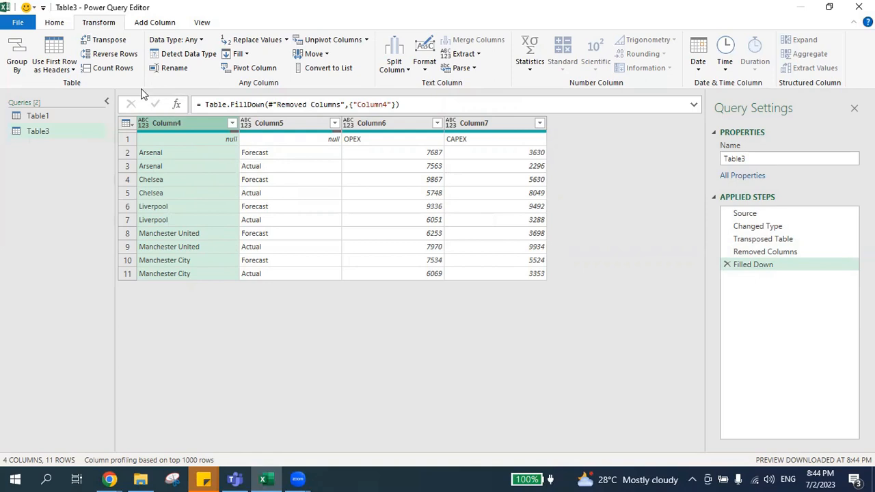
Step: Promote the first row containing OPEX and CAPEX to column headers
left_click(54, 23)
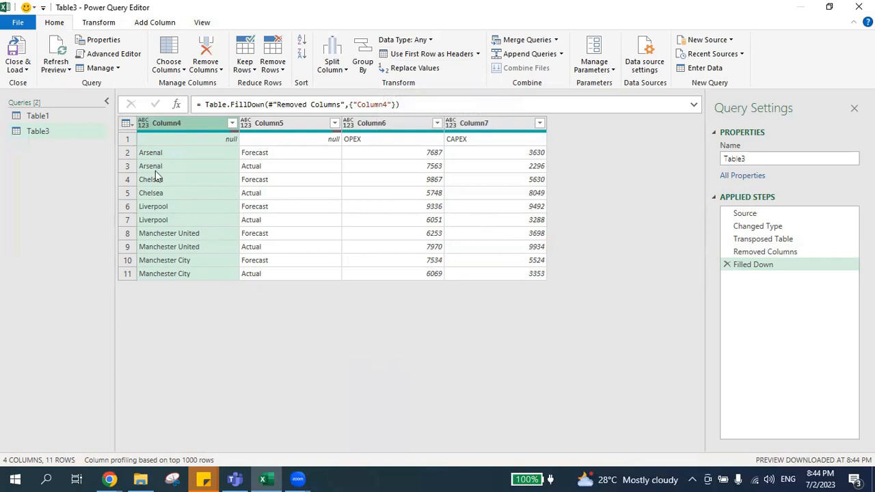
left_click(126, 140)
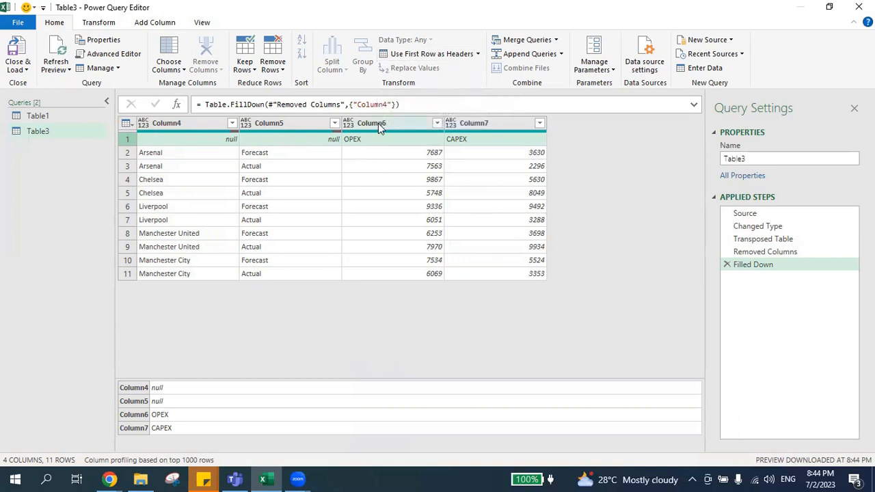
left_click(405, 55)
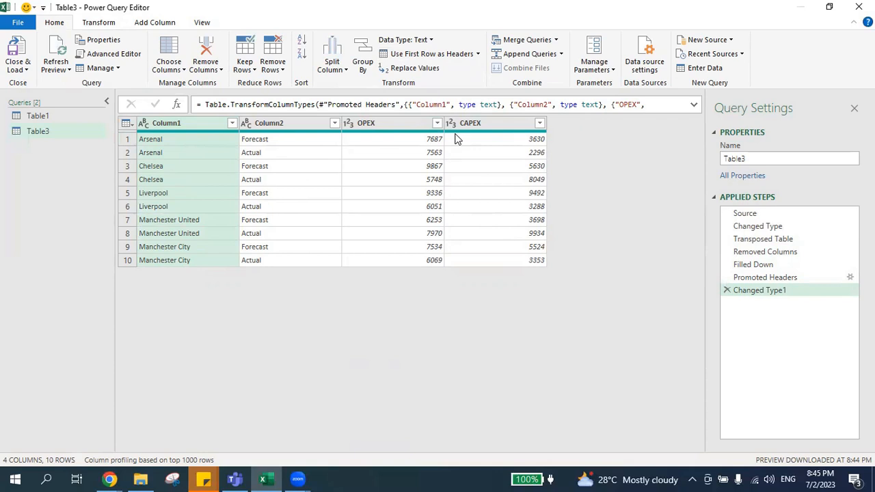
Step: Unpivot the OPEX and CAPEX columns into attribute and value columns
left_click(395, 130)
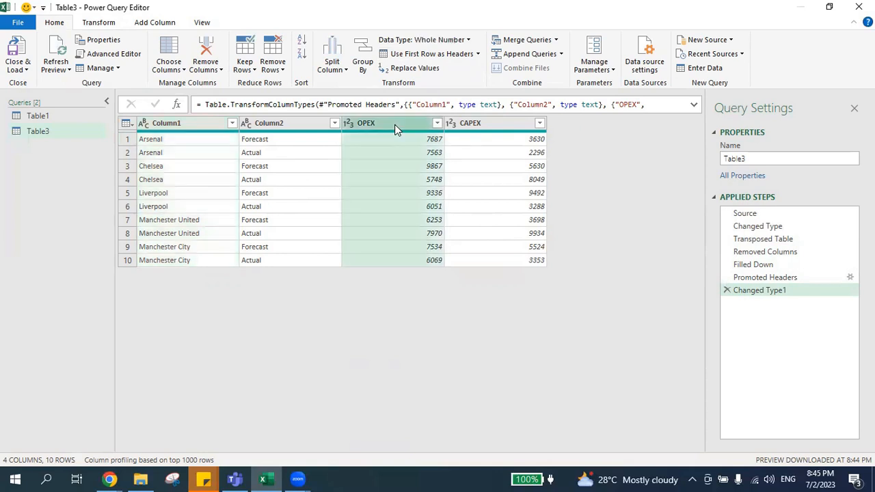
left_click(481, 123, "ctrl")
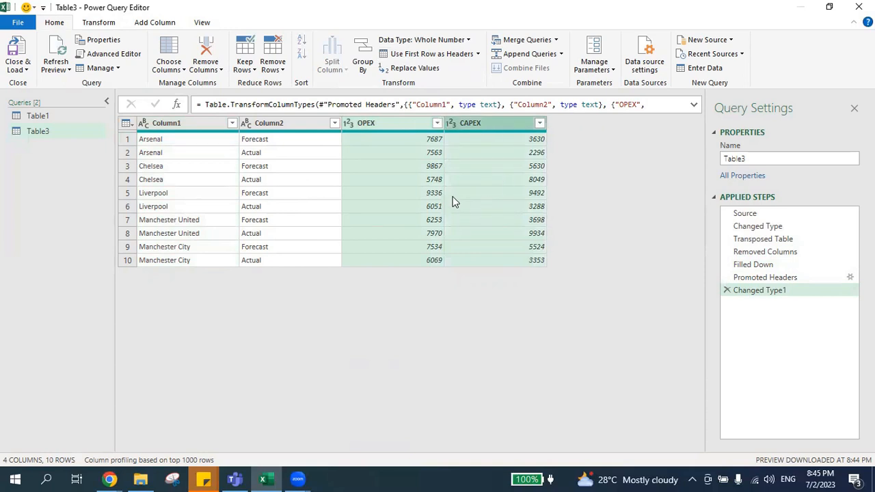
left_click(96, 24)
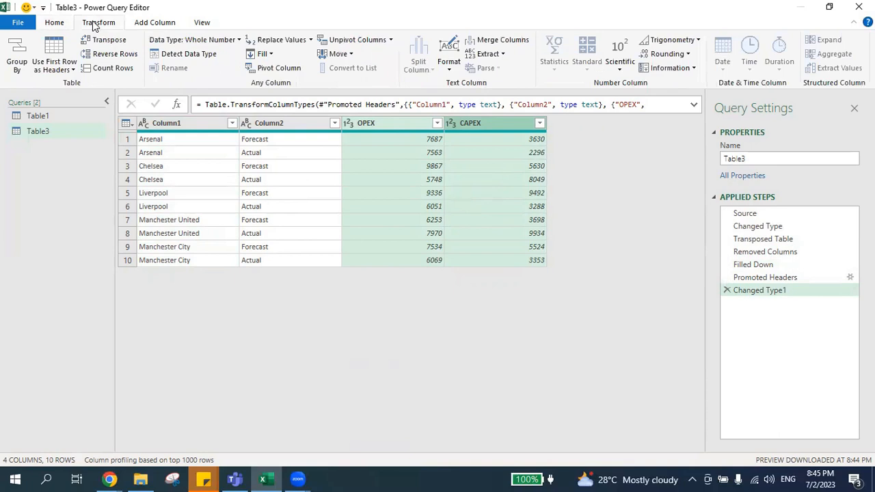
left_click(342, 43)
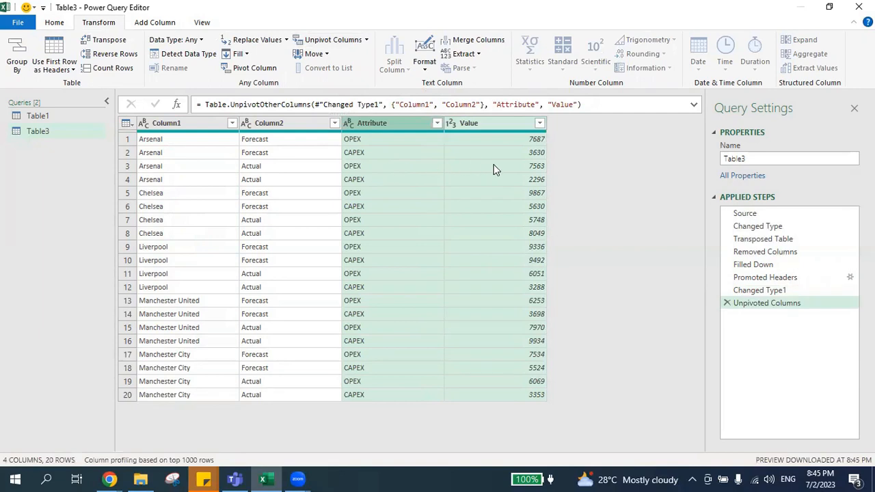
Step: Rename Column1, which holds the club names, to Football and Column2 to Type
left_click(181, 123)
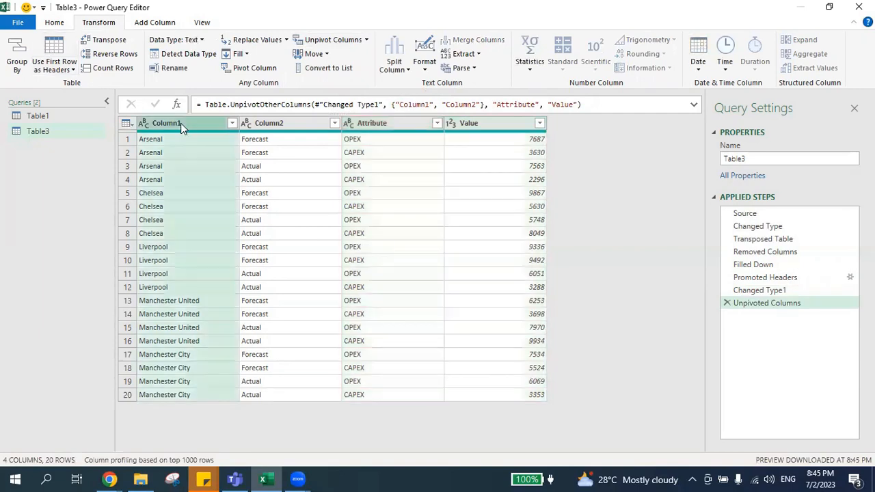
double_click(180, 123)
type("F")
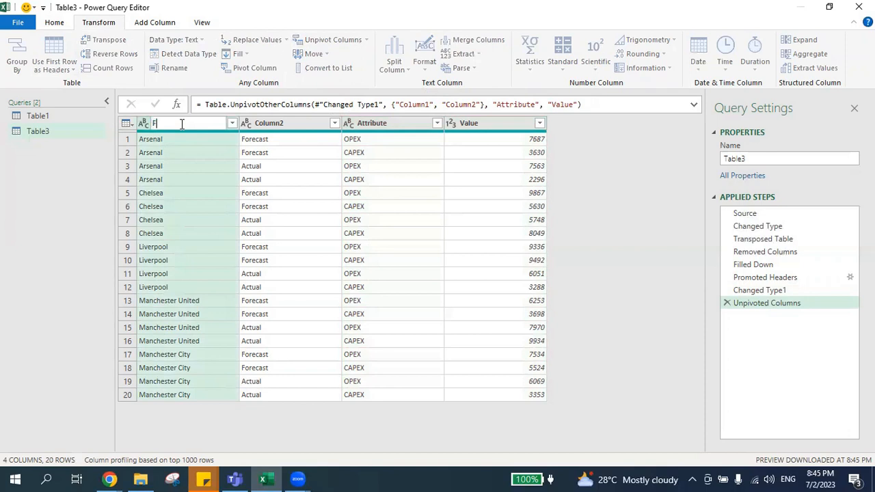
type("ootball")
double_click(280, 123)
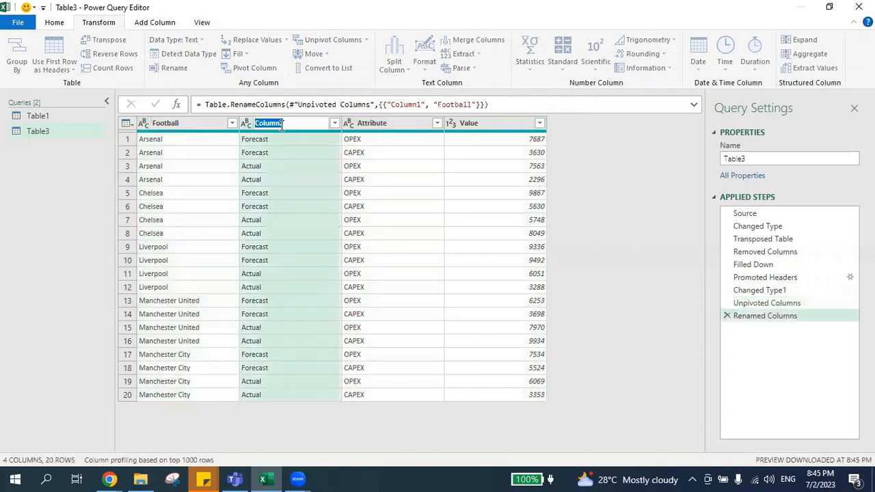
type("Type")
key("Return")
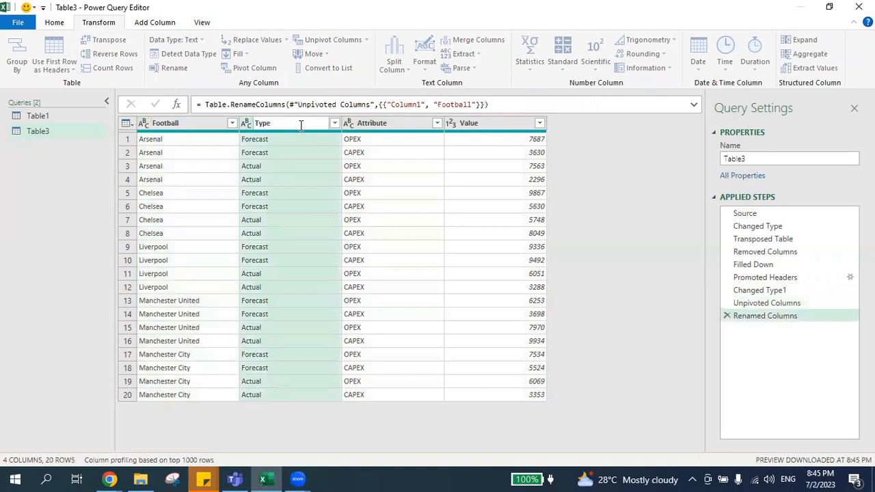
Step: Rename the Attribute column to Item and the Value column to INR
double_click(395, 123)
type("I")
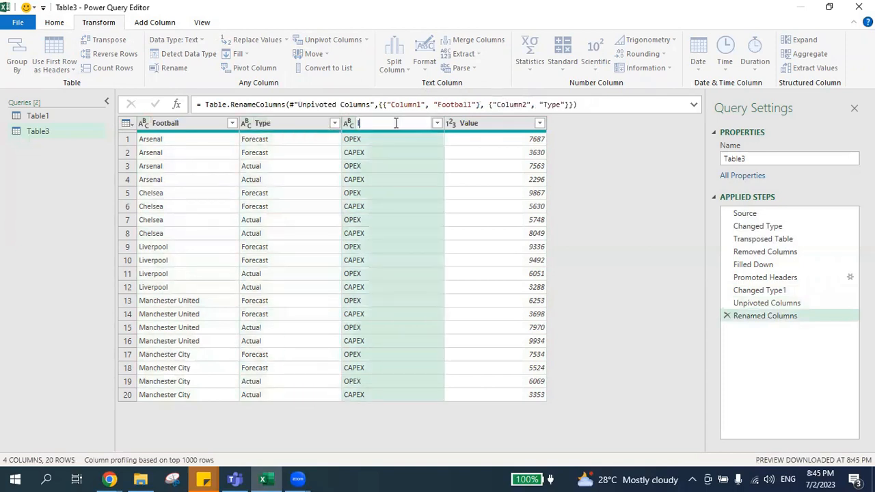
type("tem")
double_click(469, 123)
type("INR")
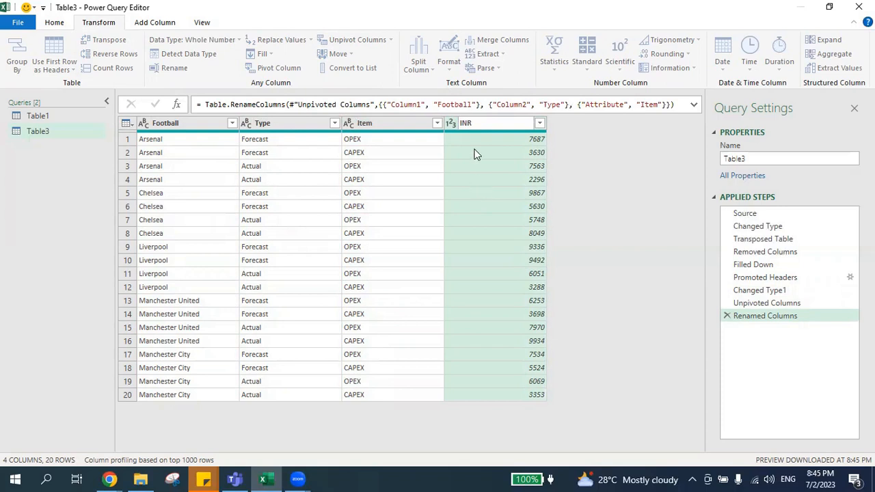
Step: Load the reshaped query into the workbook and create a PivotTable from the whole loaded table on a new worksheet
left_click(62, 24)
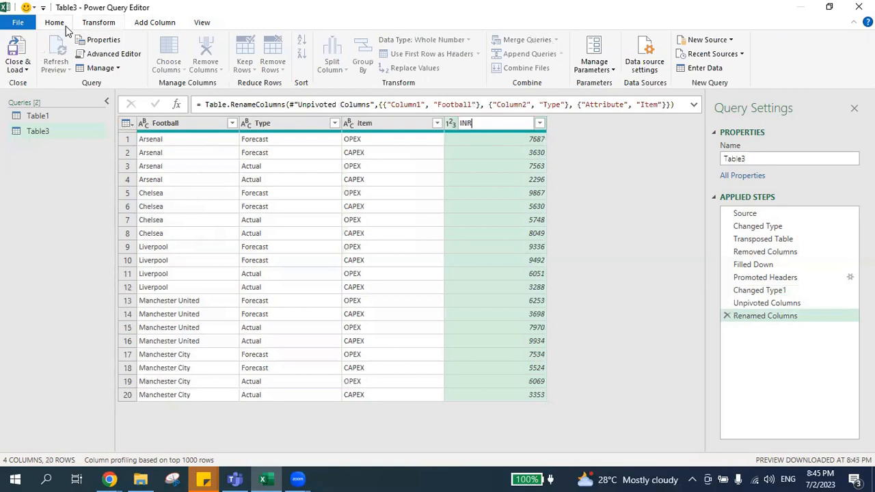
left_click(20, 62)
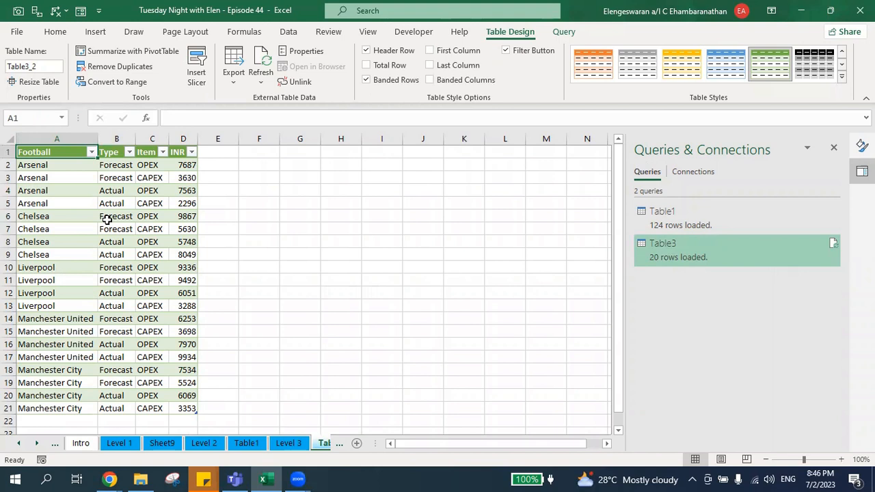
key("ctrl+a")
left_click(95, 33)
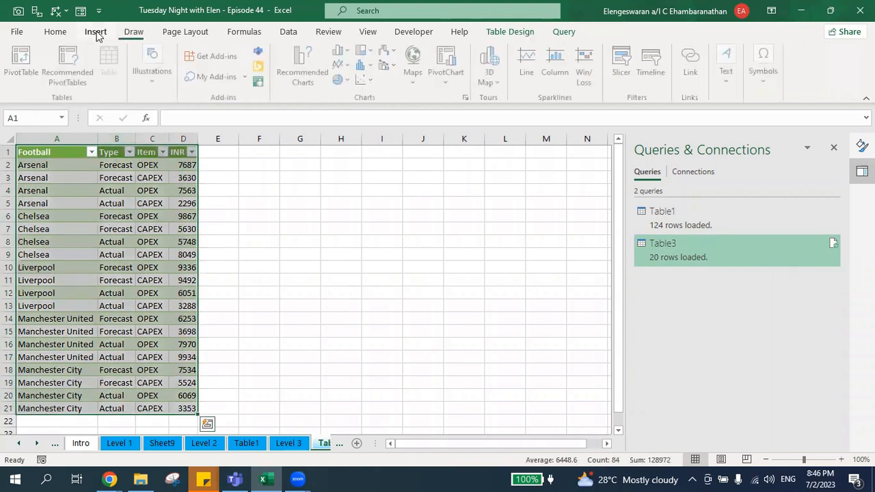
left_click(23, 65)
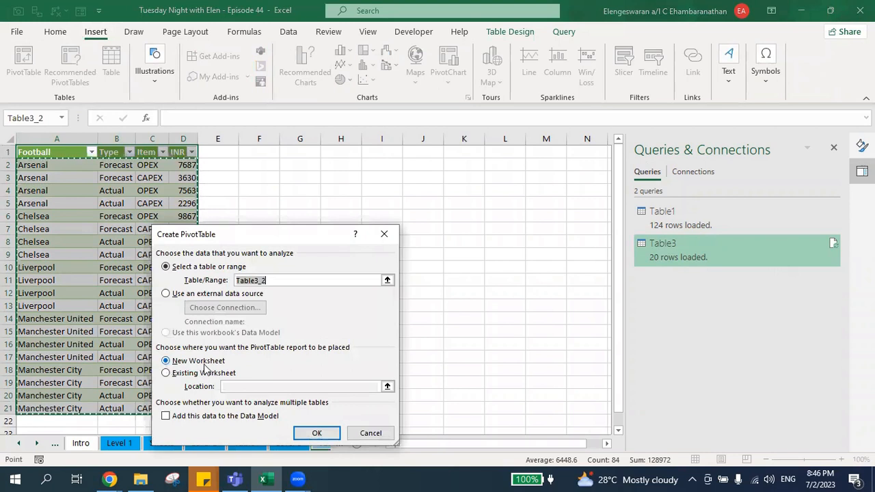
left_click(316, 433)
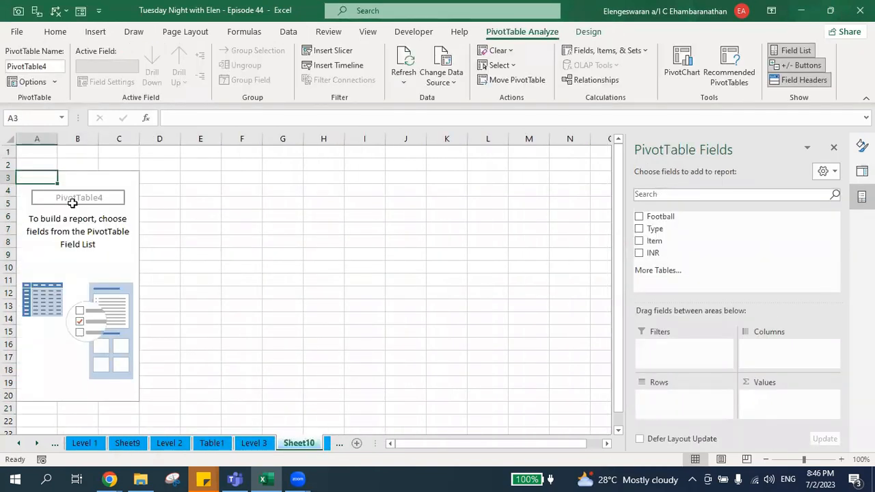
Step: Lay out the PivotTable with Football as rows, Type as columns and the sum of INR as values
left_click_drag(662, 221, 688, 400)
left_click_drag(662, 231, 697, 351)
left_click_drag(651, 254, 787, 403)
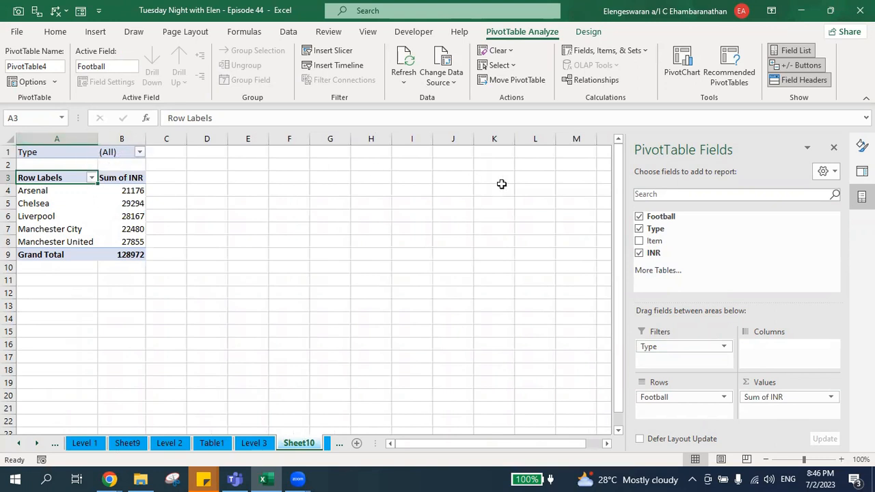
left_click_drag(671, 342, 769, 346)
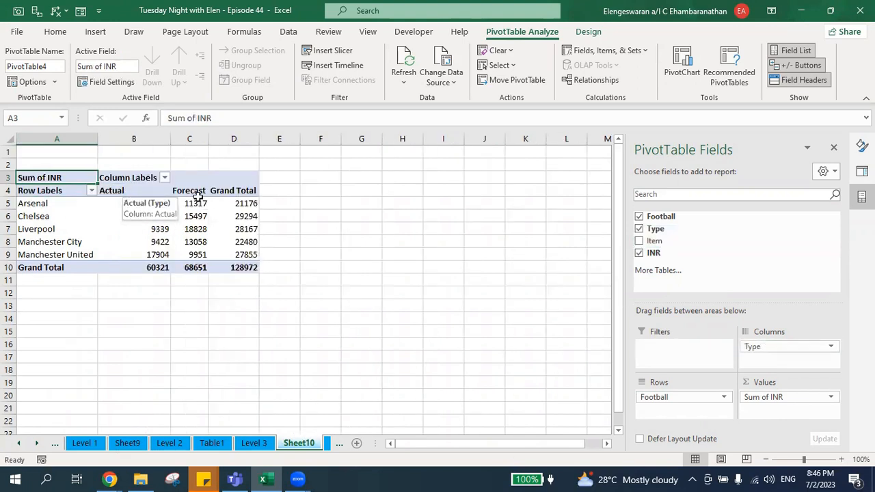
Step: Set the PivotTable's grand totals to show for columns only
left_click(235, 215)
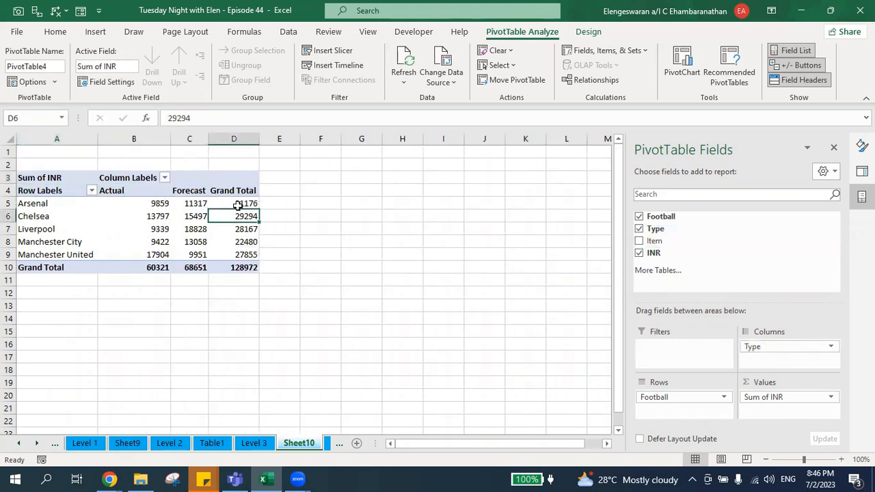
left_click(234, 202)
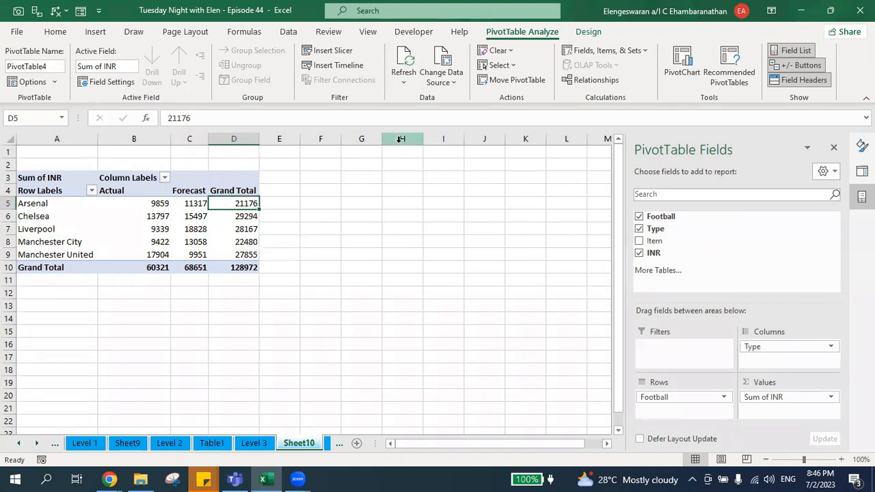
left_click(591, 34)
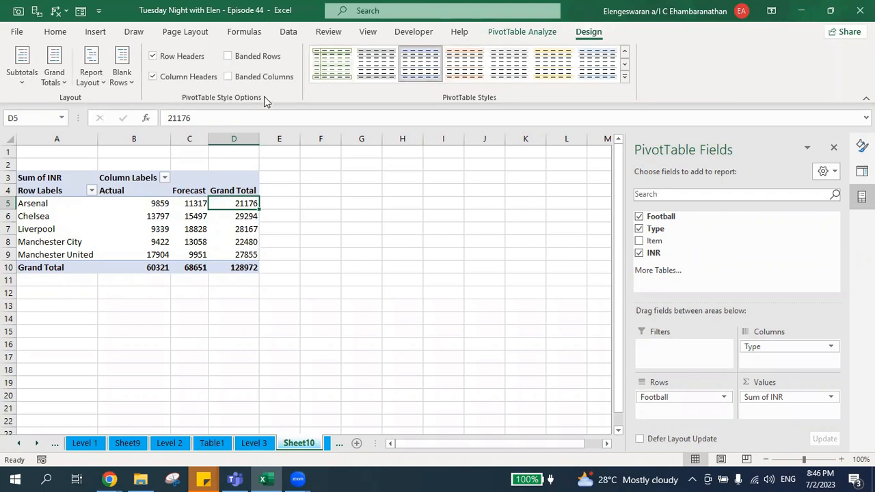
left_click(65, 83)
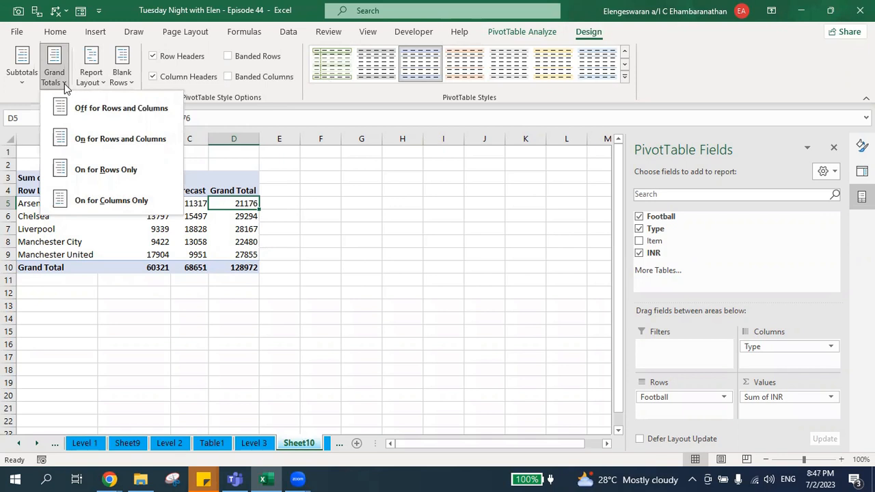
left_click(98, 203)
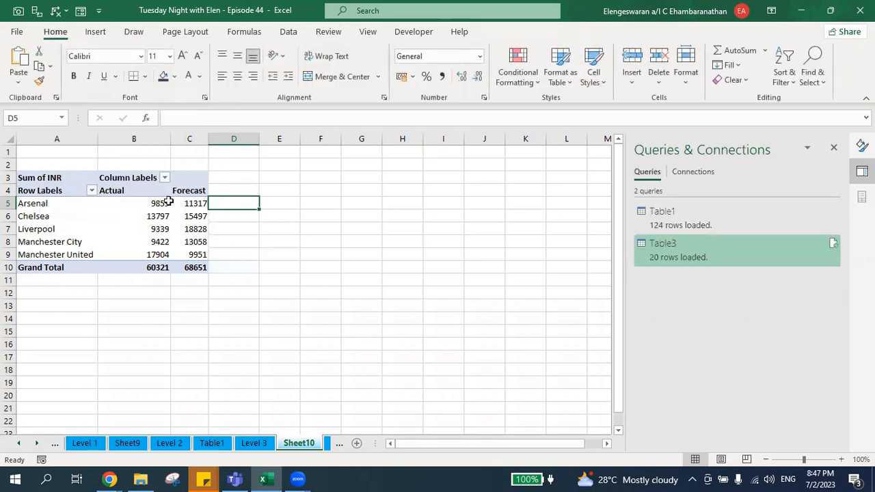
Step: Format the Actual and Forecast amounts, including their grand totals, as Accounting with no currency symbol and 0 decimal places
left_click(152, 203)
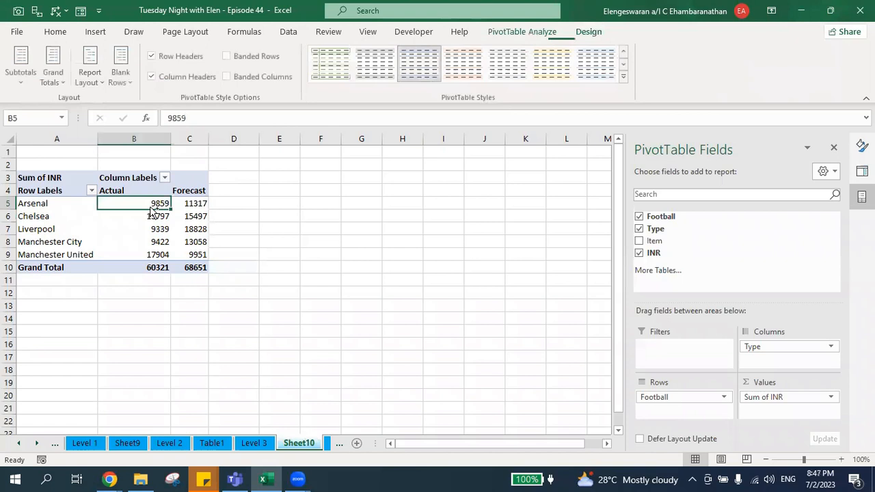
key("shift+Down")
key("shift+Down")
key("shift+Down")
key("shift+Down")
key("shift+Down")
key("shift+Right")
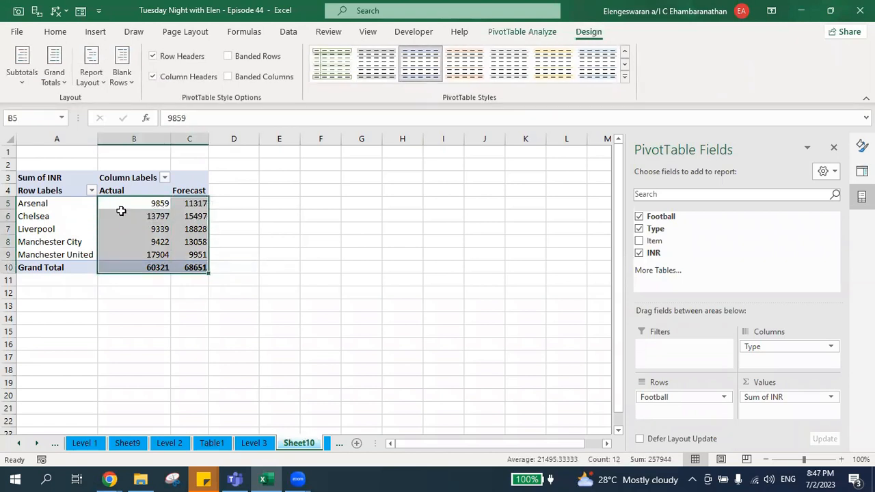
right_click(117, 208)
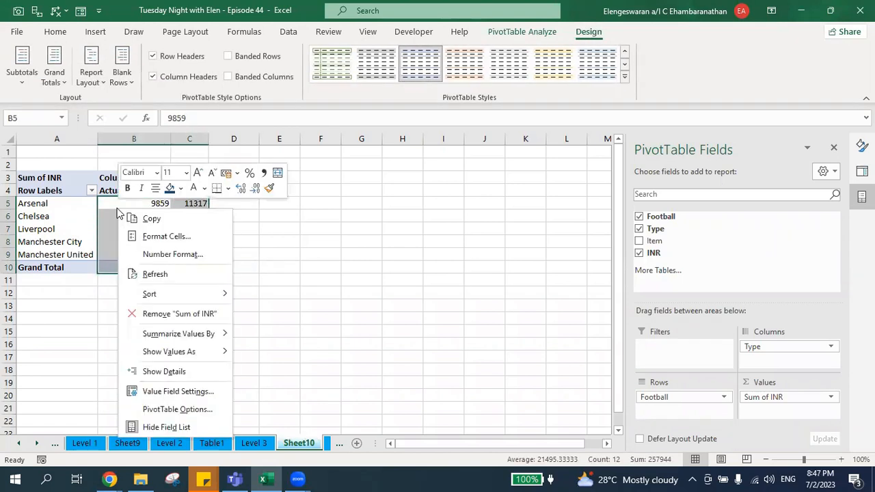
left_click(155, 236)
left_click(47, 159)
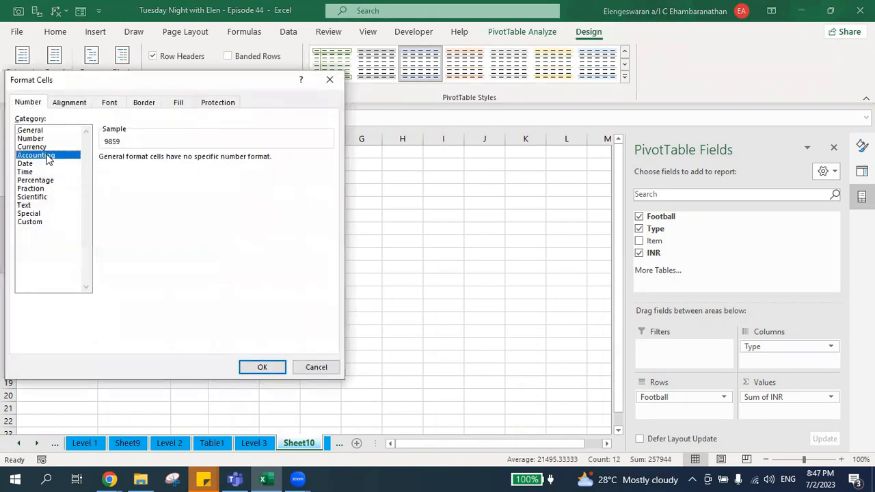
left_click(150, 175)
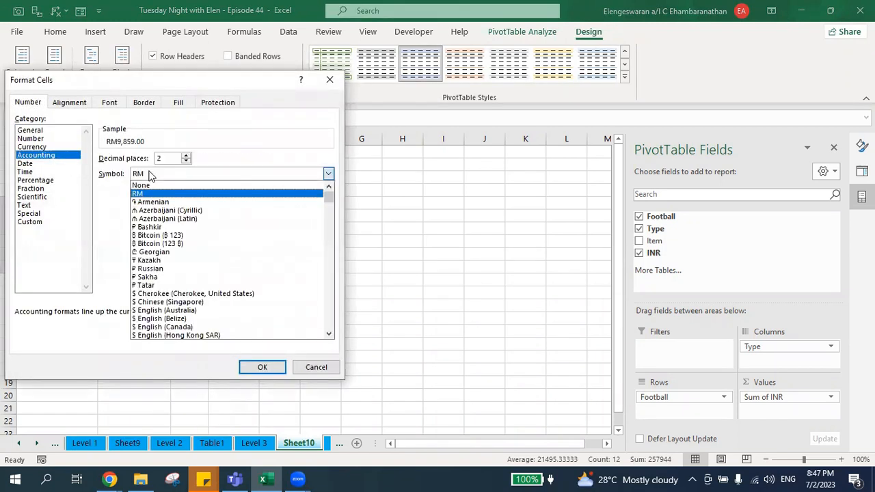
left_click(145, 185)
left_click(186, 160)
left_click(186, 161)
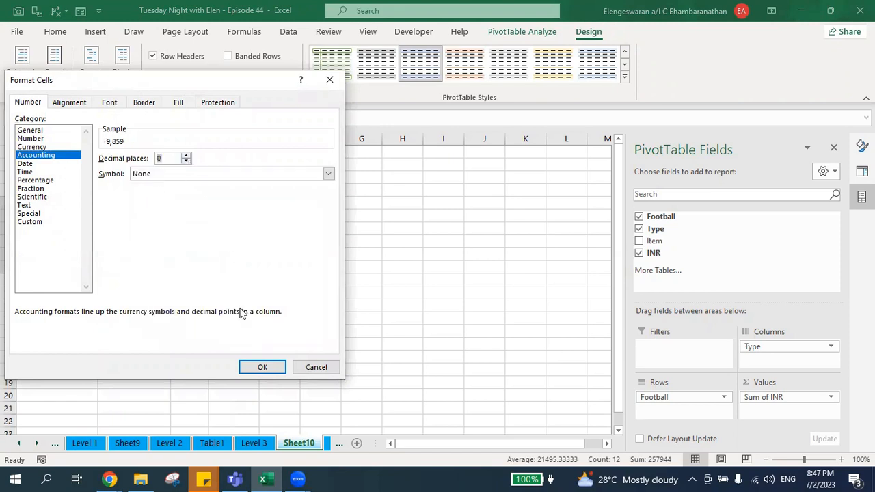
left_click(258, 368)
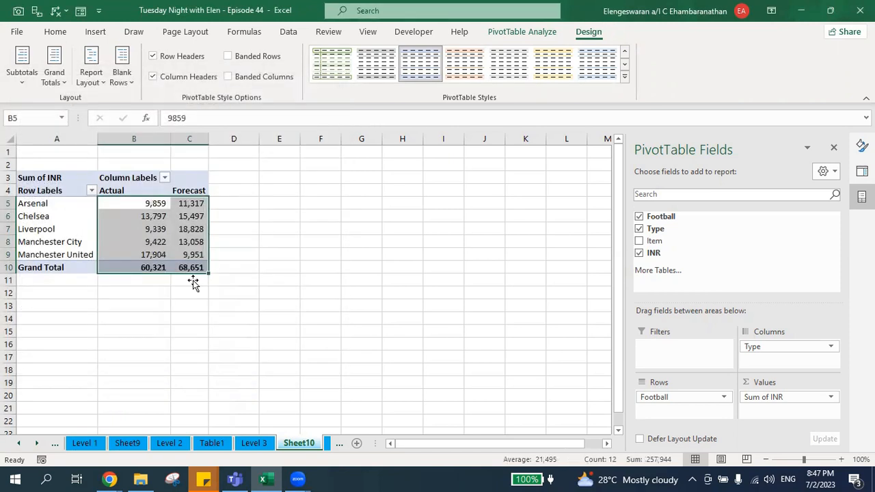
Step: Insert a clustered column PivotChart from the PivotTable and place it beside the table, starting around column D
left_click(526, 32)
left_click(683, 65)
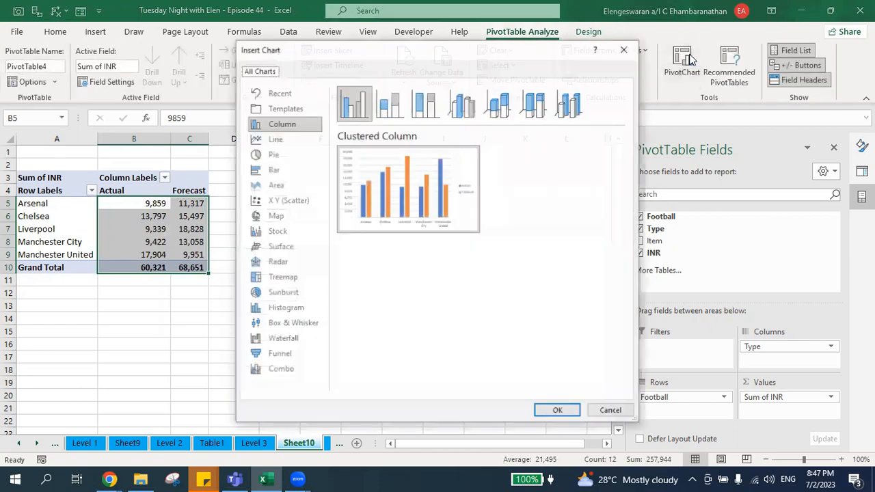
left_click(557, 410)
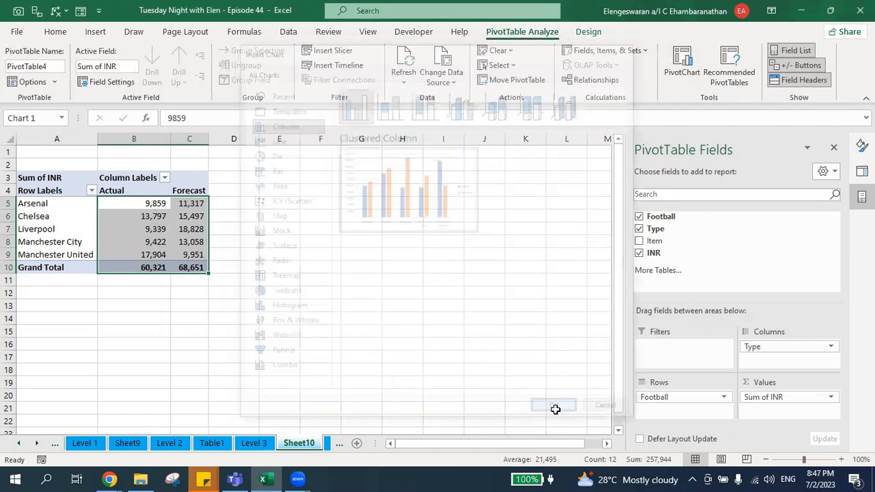
left_click_drag(275, 198, 333, 175)
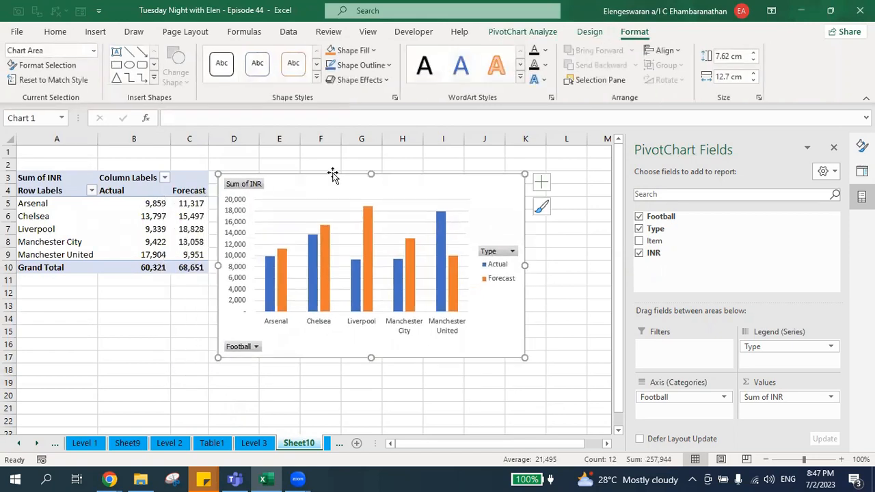
Step: Hide all field buttons on the PivotChart and delete its vertical value axis
right_click(248, 189)
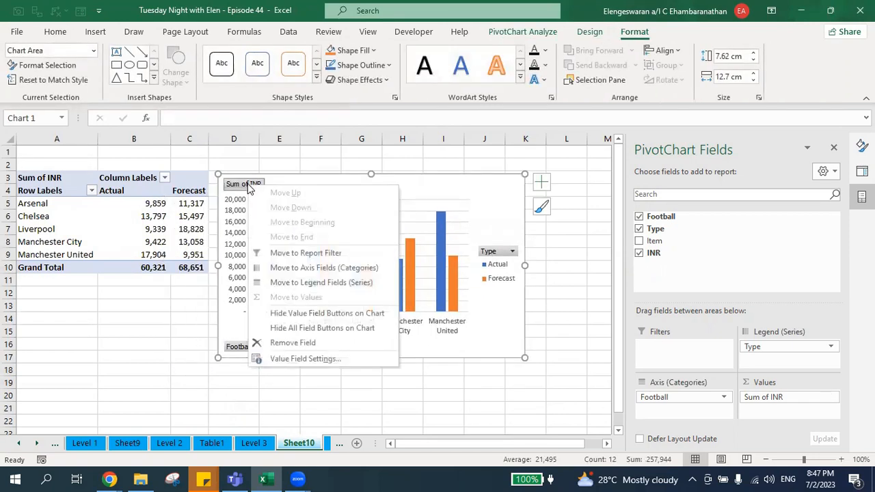
left_click(284, 327)
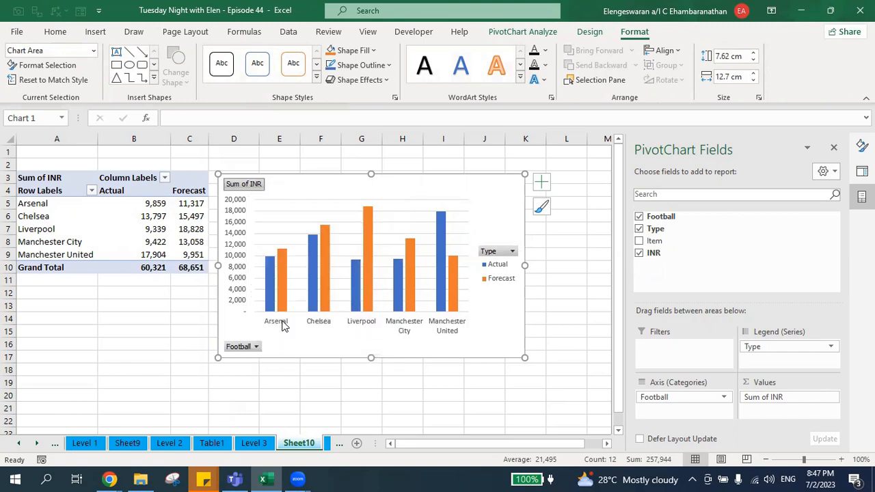
left_click(236, 254)
key("Delete")
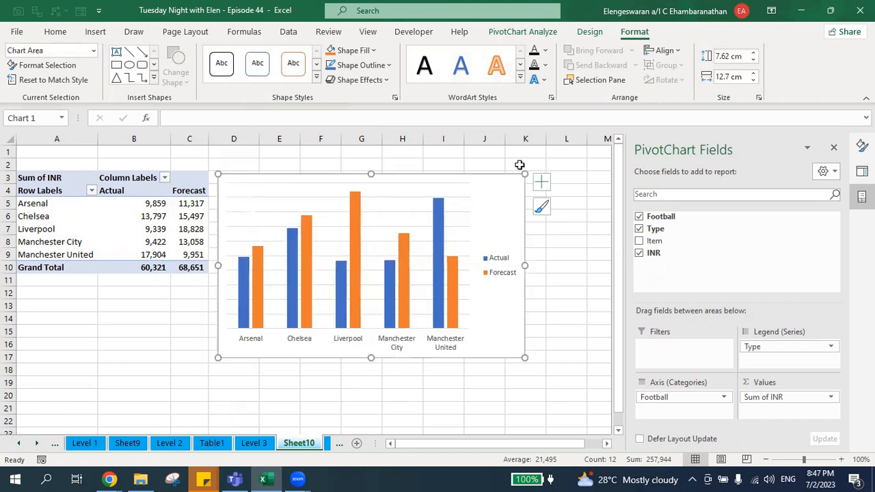
Step: Remove the PivotChart's gridlines and add data labels to its columns, keeping the legend
left_click(540, 181)
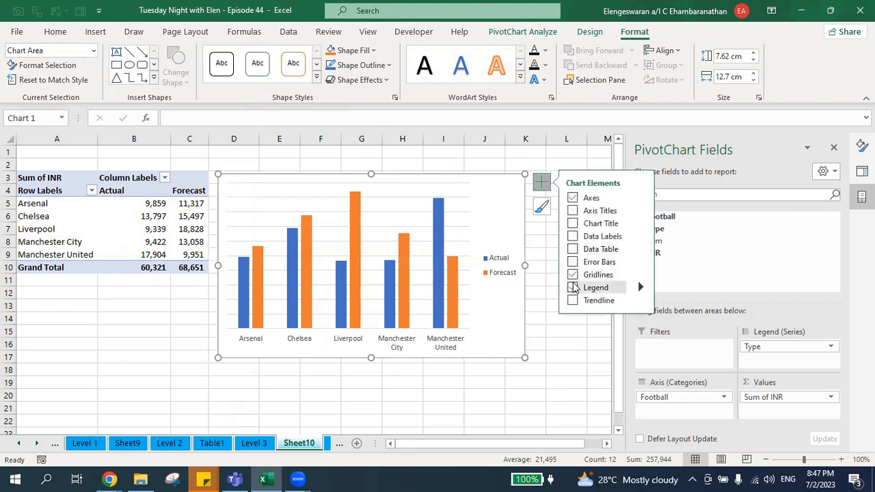
left_click(573, 286)
left_click(572, 274)
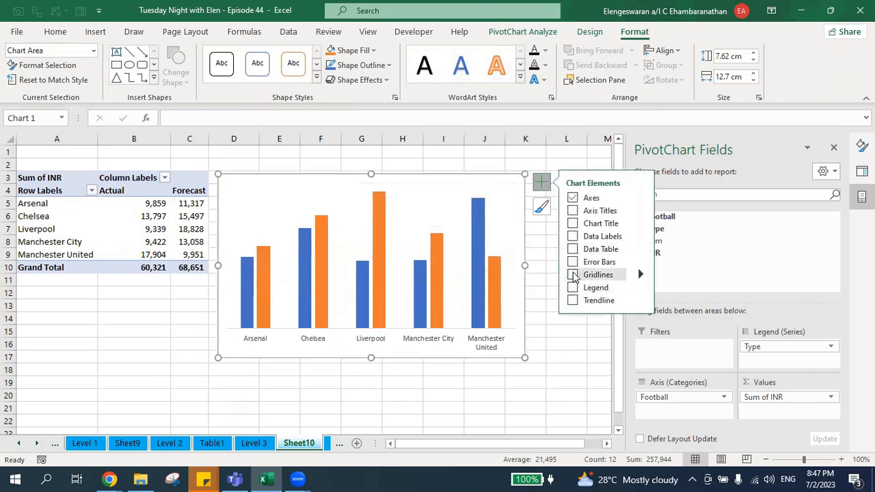
left_click(573, 289)
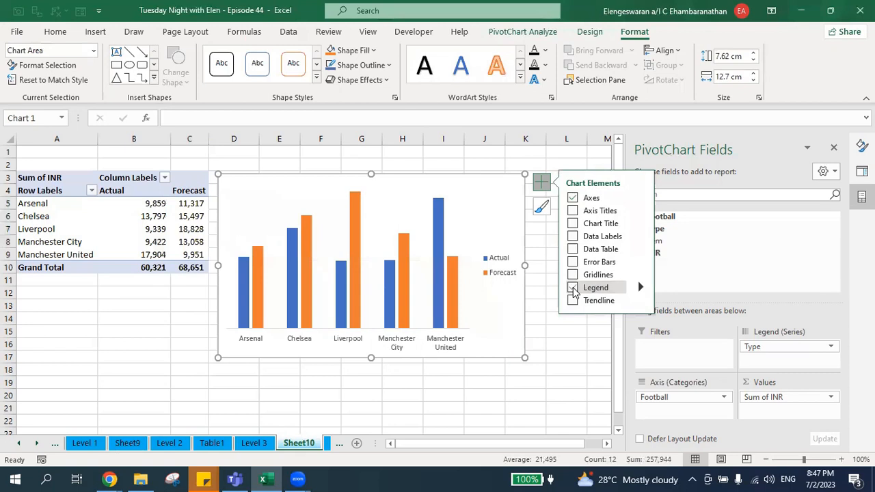
left_click(572, 238)
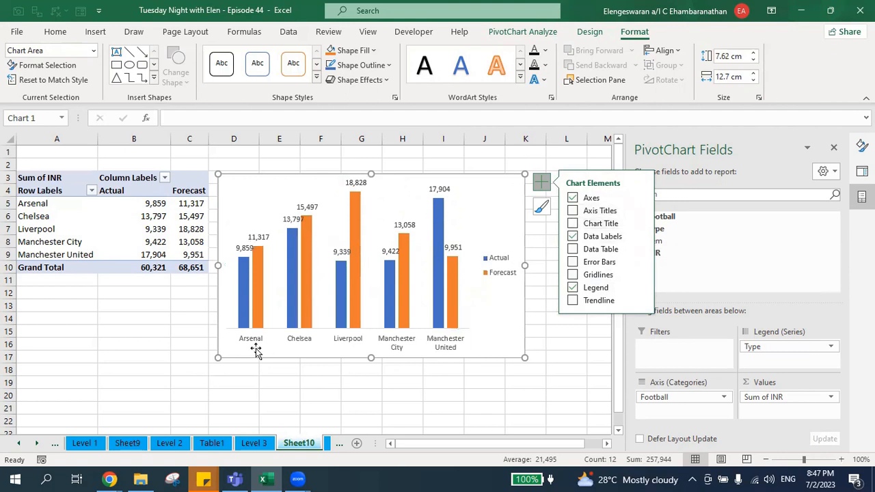
Step: Enlarge the PivotChart to about 9.62 cm high by 17.38 cm wide and insert an Item slicer beside it, starting around column K
left_click_drag(217, 358, 104, 406)
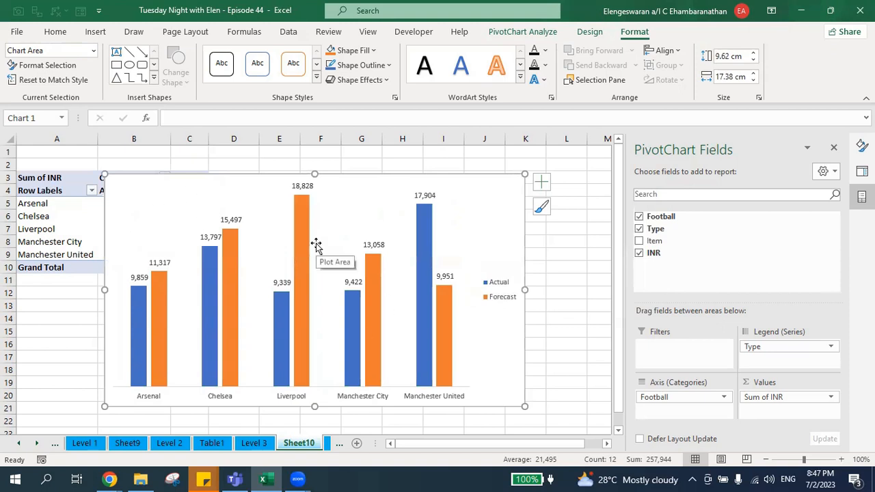
left_click(526, 33)
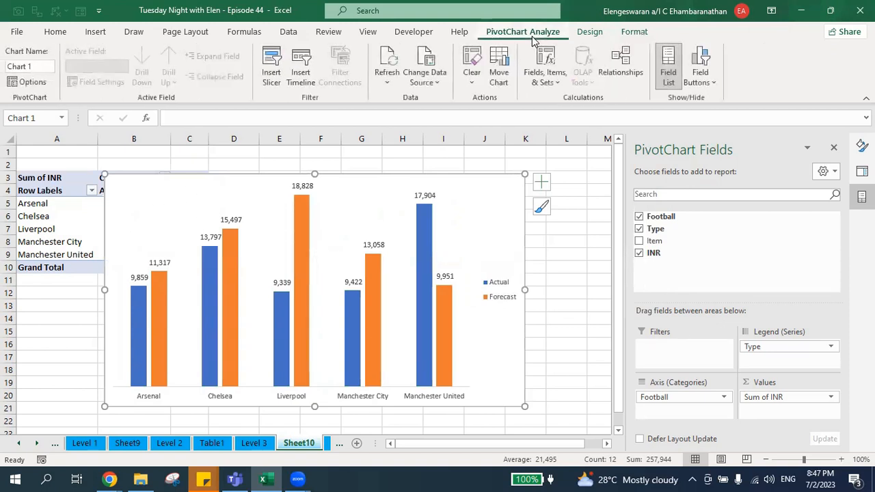
left_click(271, 65)
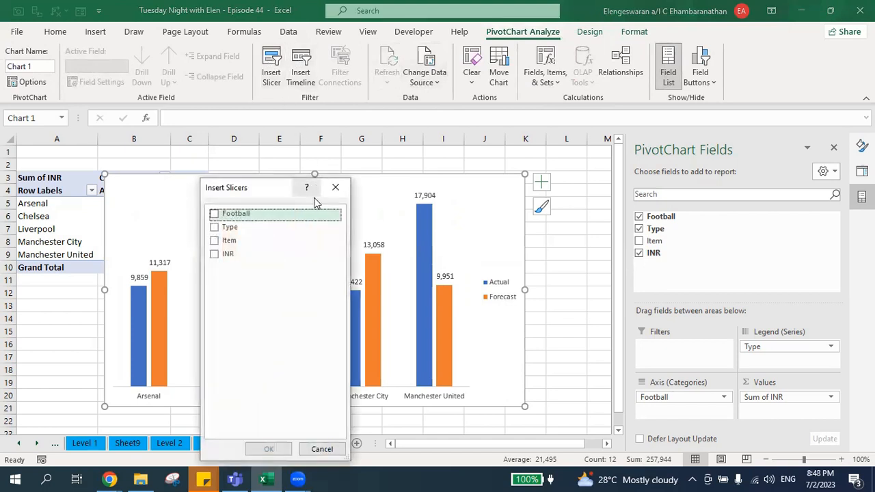
left_click(214, 242)
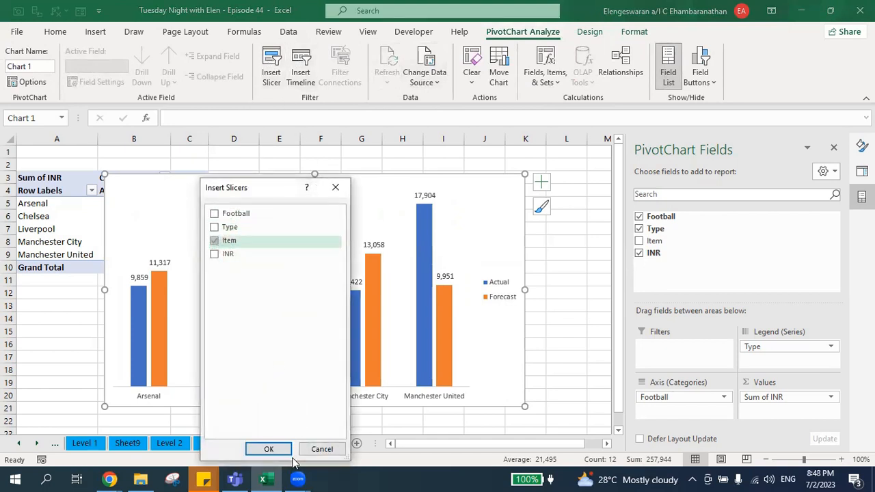
left_click(268, 449)
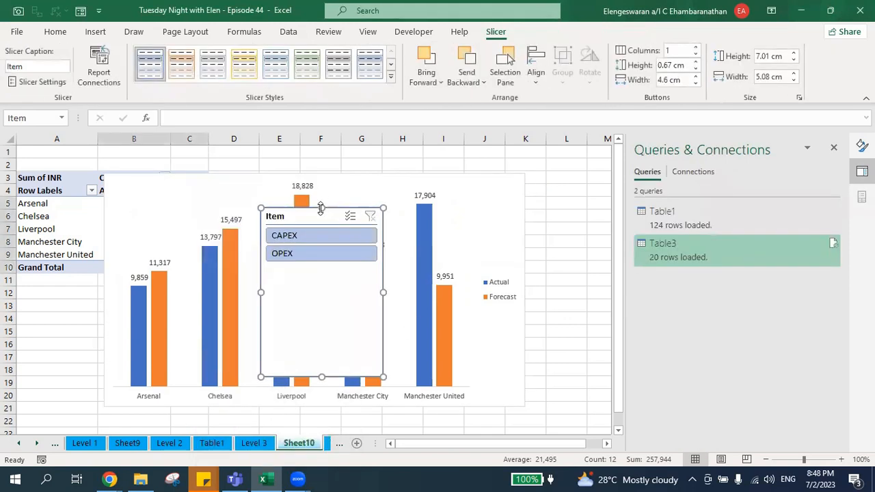
left_click_drag(317, 216, 588, 183)
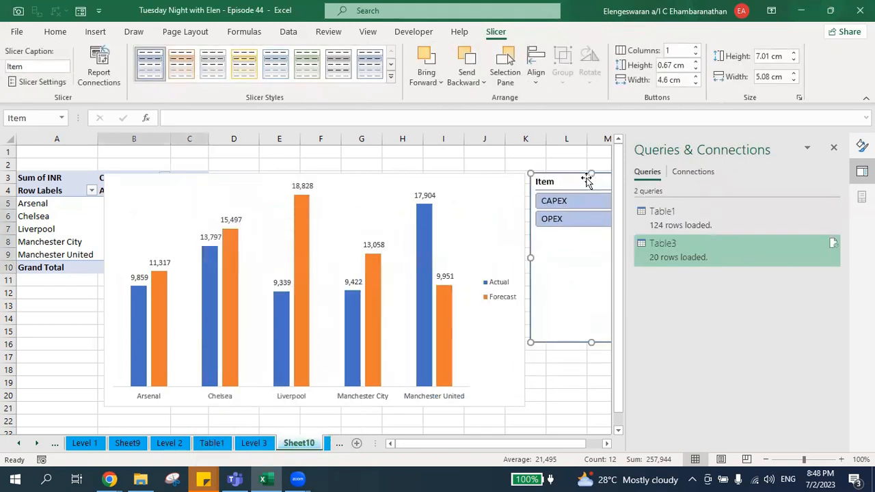
left_click(833, 146)
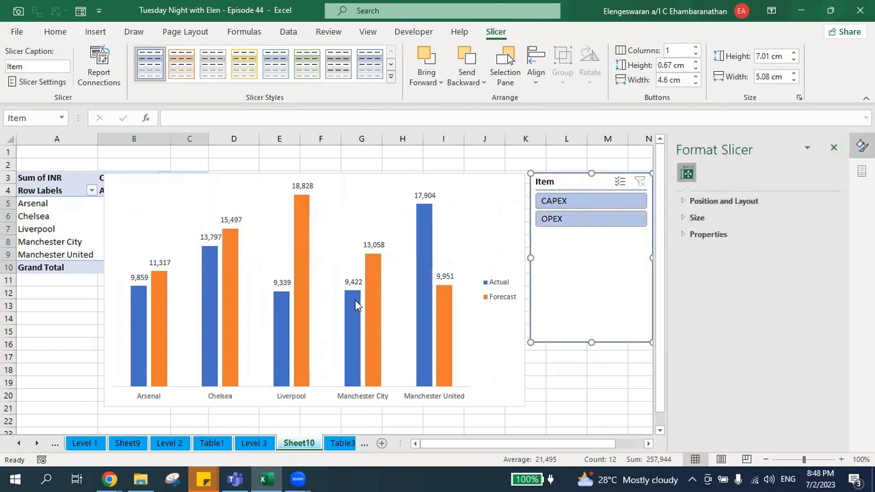
Step: Insert a new worksheet and merge and center the range A1:O4 as a title area
mouse_move(355, 301)
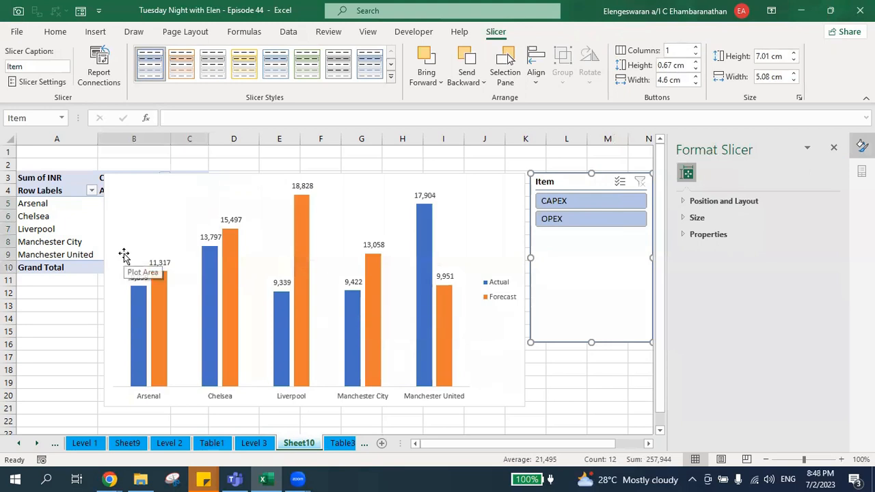
key("shift+F11")
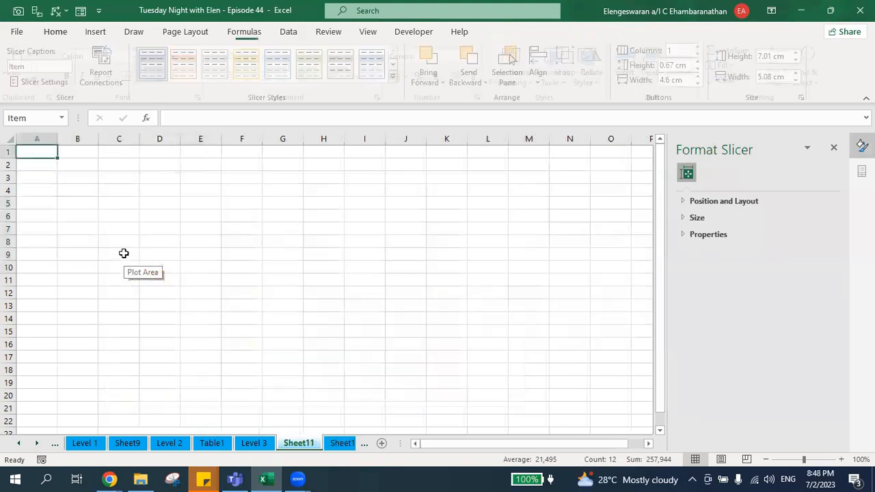
key("shift+Right")
key("shift+Right")
key("shift+Right")
key("shift+Right")
key("shift+Right")
key("shift+Right")
key("shift+Right")
key("shift+Right")
key("shift+Right")
key("shift+Right")
key("shift+Down")
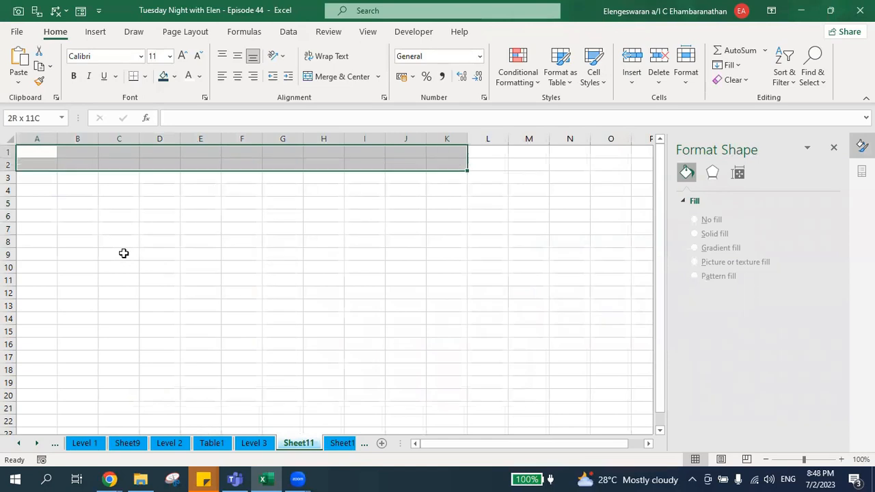
key("shift+Down")
key("shift+Down")
key("shift+Right")
key("shift+Right")
key("shift+Right")
key("shift+Right")
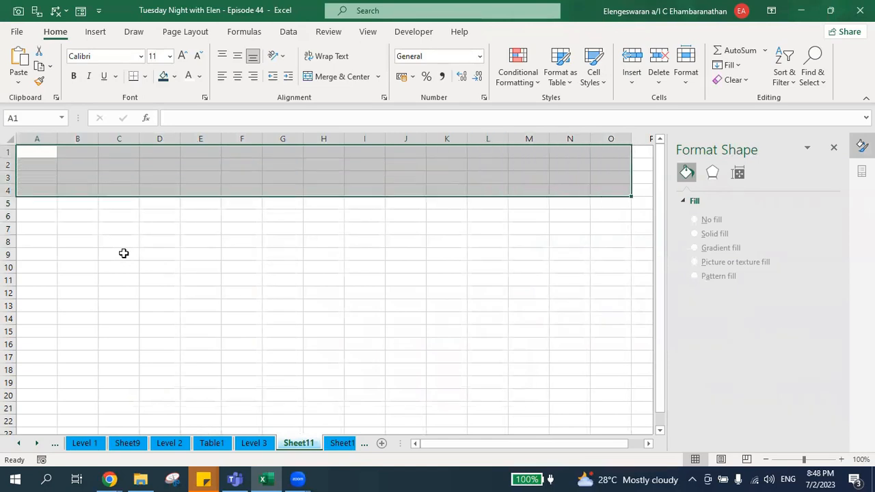
left_click(333, 76)
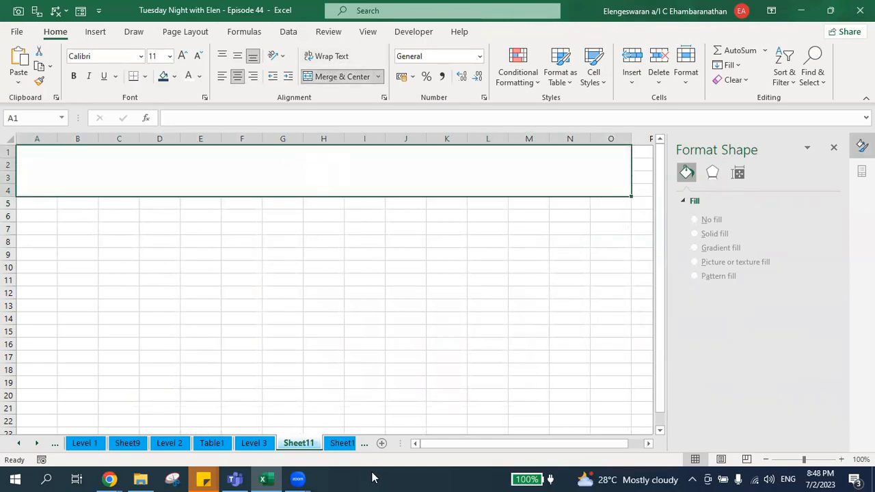
Step: Move the Item slicer from Sheet10 to cell A6 of Sheet11 by cutting and pasting it
left_click(335, 443)
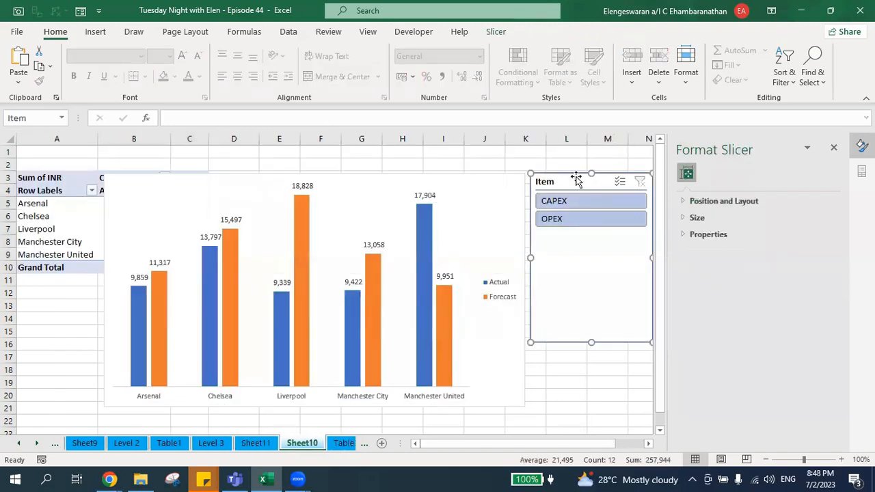
key("Delete")
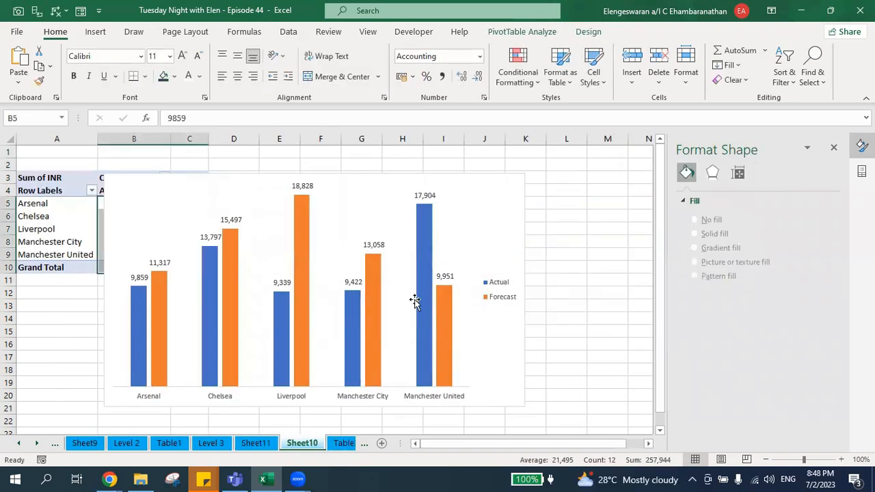
left_click(250, 443)
left_click(49, 204)
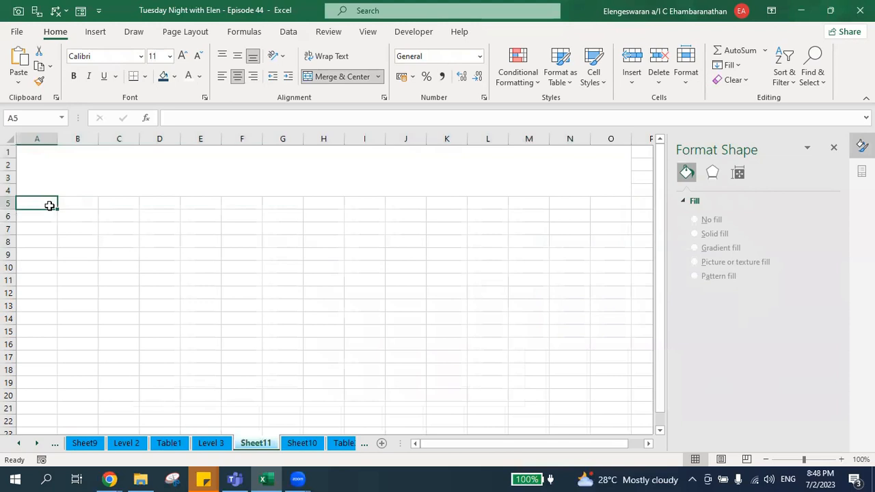
key("Down")
key("ctrl+v")
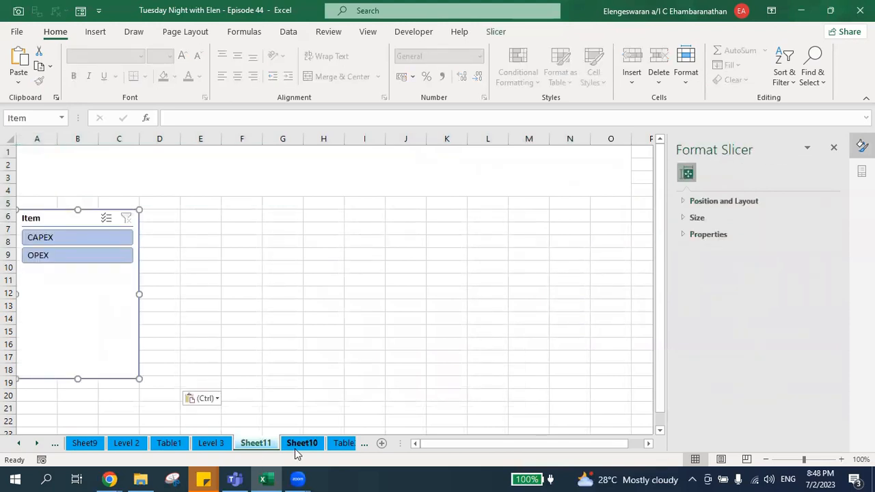
Step: Copy the PivotChart from Sheet10 and paste it at cell E6 of Sheet11
left_click(302, 444)
left_click(477, 209)
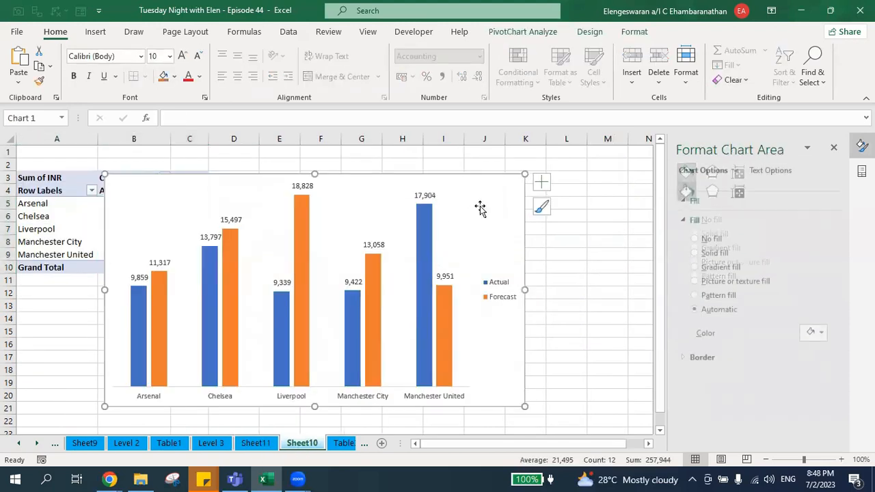
key("ctrl+Page_Up")
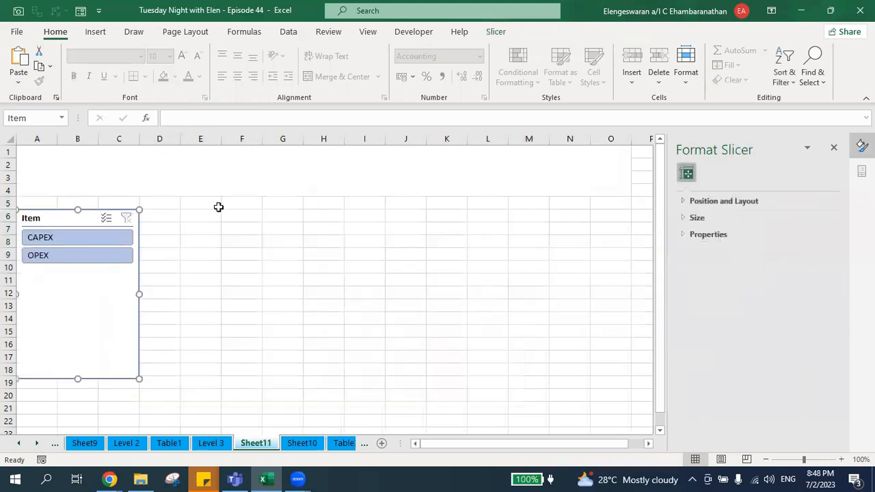
left_click(196, 212)
key("ctrl+v")
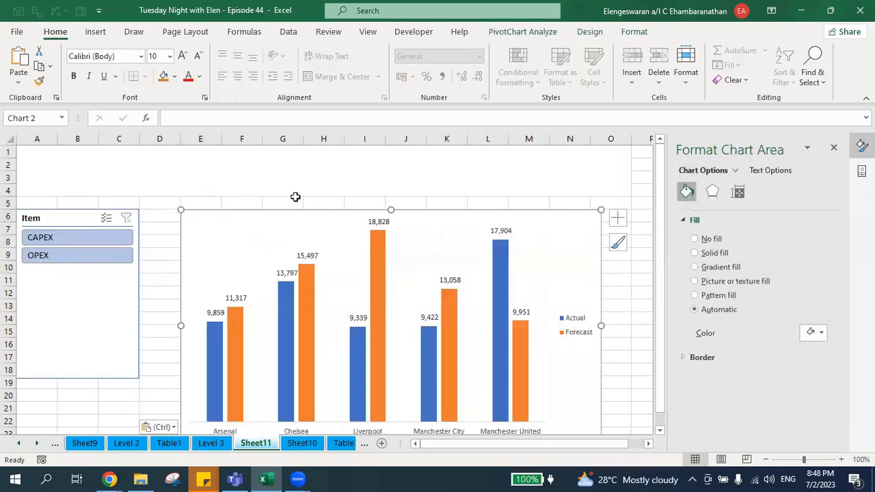
Step: Add the Item field to the Filters area of the PivotTable on Sheet10
left_click(328, 164)
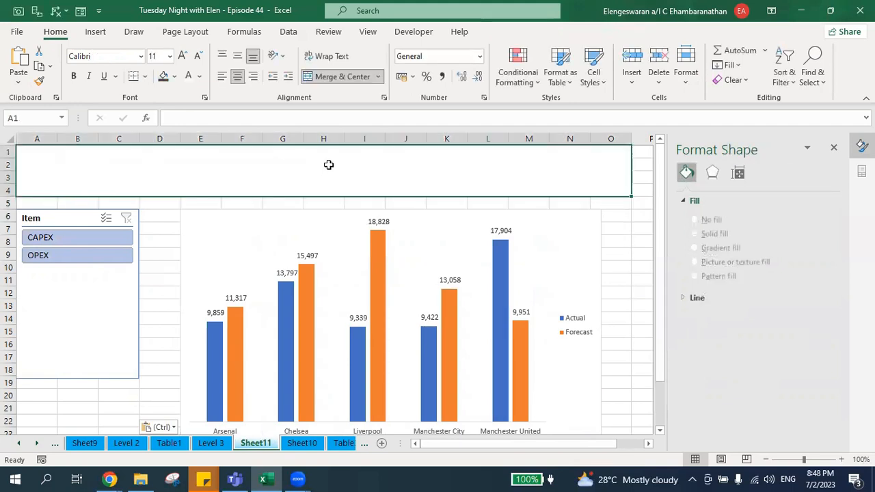
key("ctrl+Page_Down")
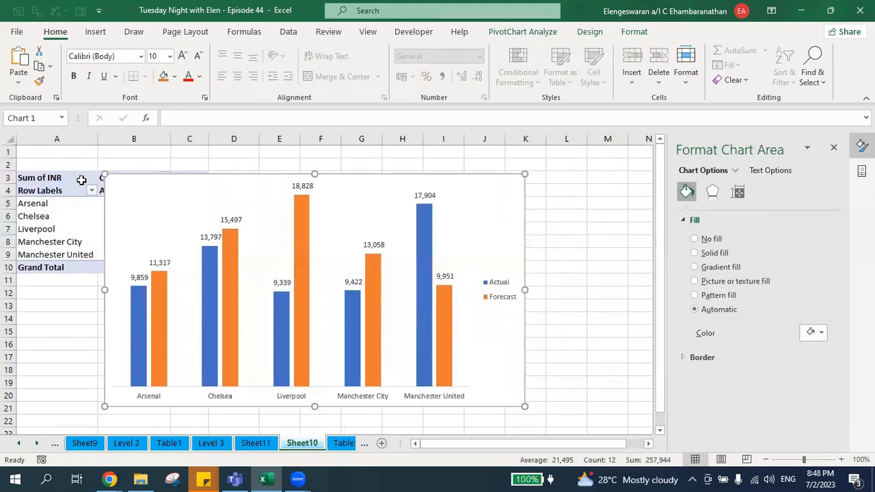
left_click(69, 169)
key("ctrl+Home")
key("Down")
key("Down")
key("Down")
left_click(519, 33)
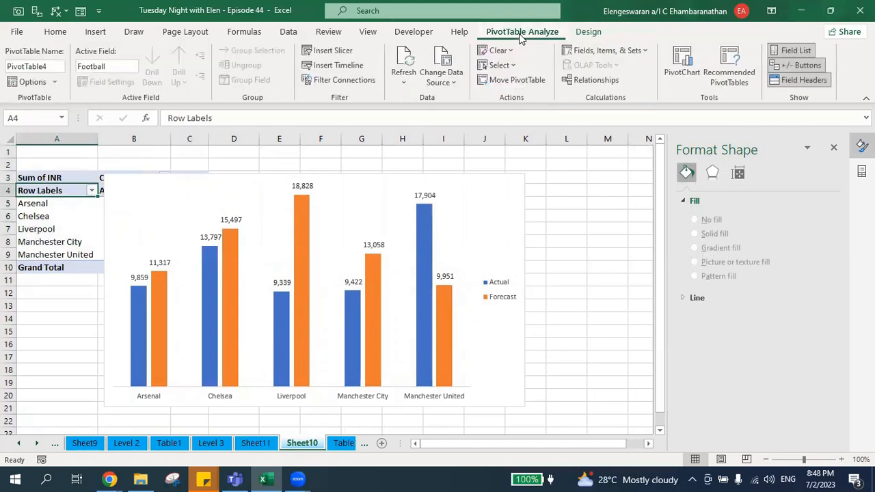
left_click(831, 145)
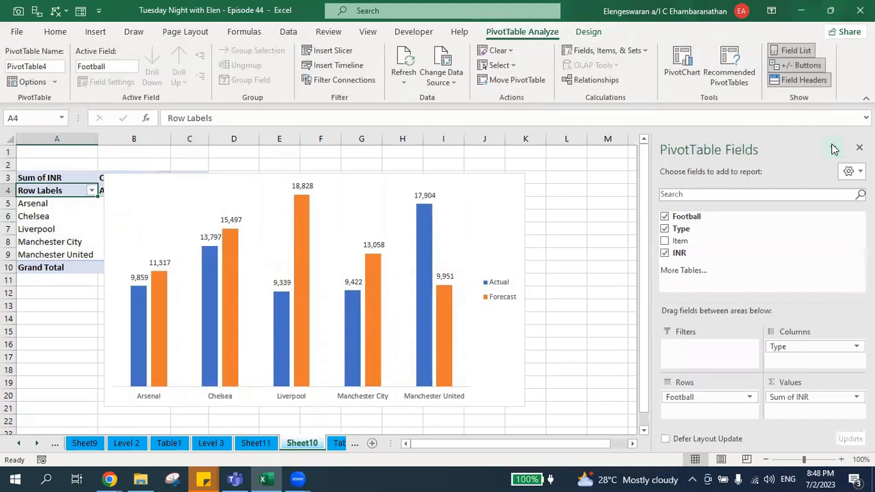
left_click_drag(684, 244, 675, 346)
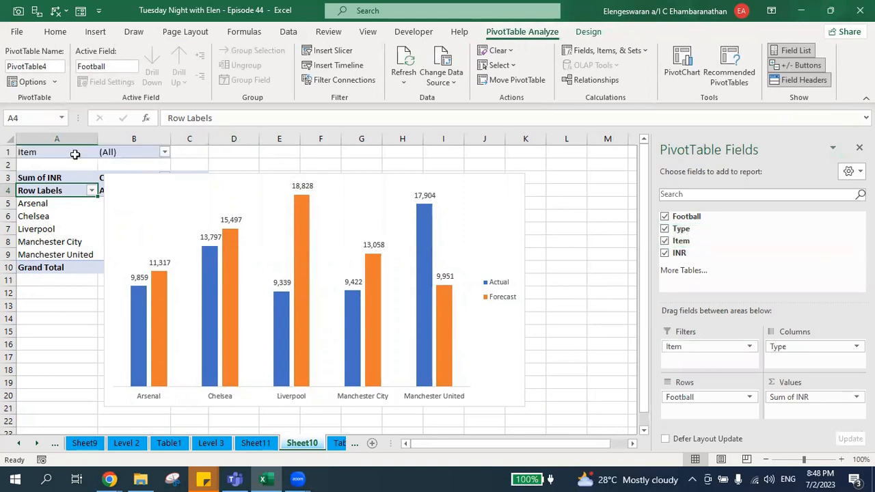
Step: Enter the text "Performance" in cell E1 of Sheet10
left_click(263, 154)
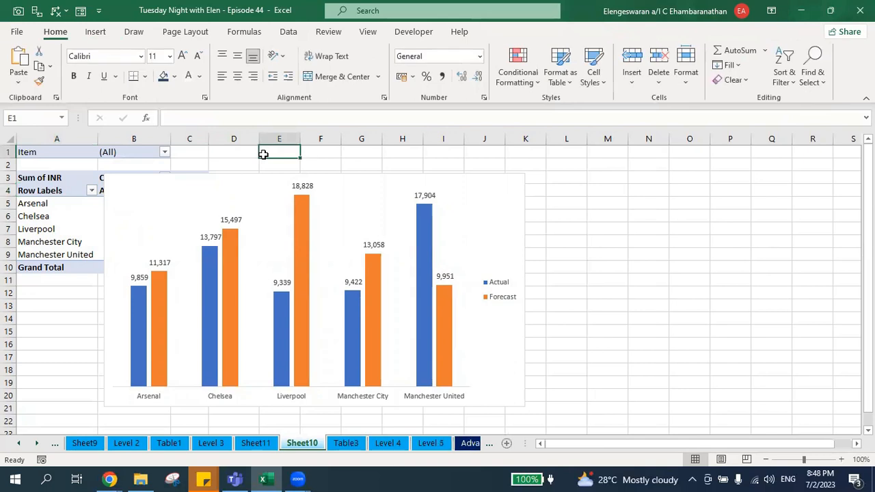
type("pERFORMANCE")
key("Return")
left_click(263, 154)
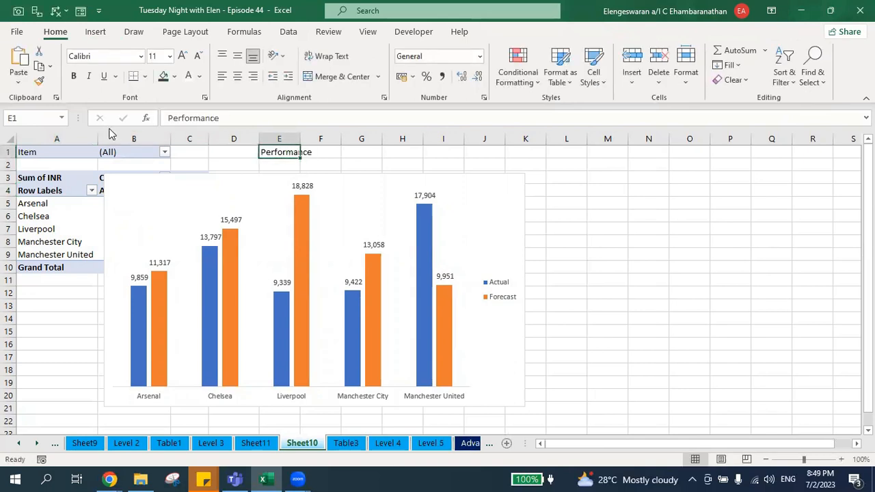
Step: Build the dynamic title in cell G1 with the formula =B1&" "&E1, joining the Item filter value and the Performance text
key("Right")
key("Right")
type("=")
key("Left")
key("Left")
key("Left")
key("Left")
key("Left")
type("&")
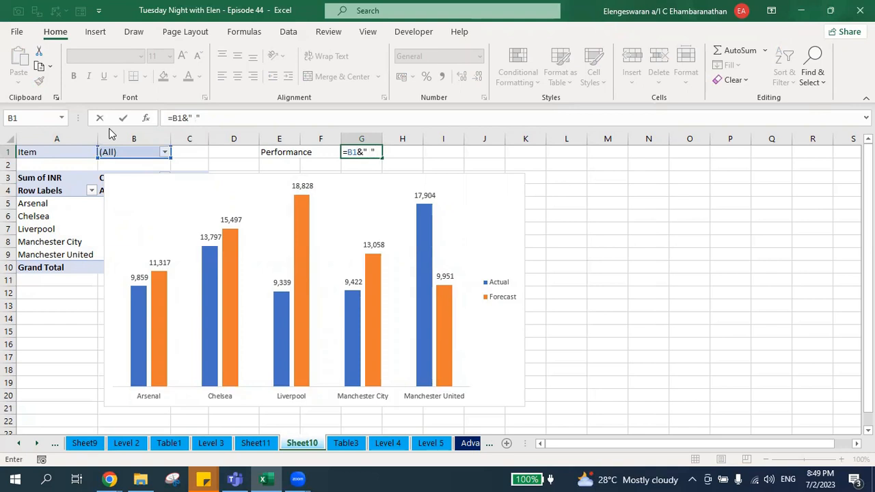
type("\" \"&")
left_click(268, 155)
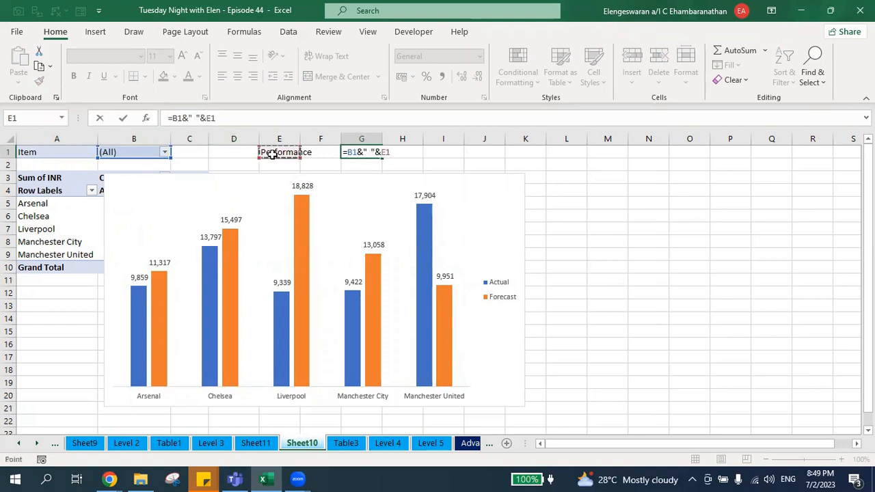
key("Return")
Step: Link the merged title cell on Sheet11 to =Sheet10!G1 and filter the Item slicer to OPEX
key("ctrl+Page_Up")
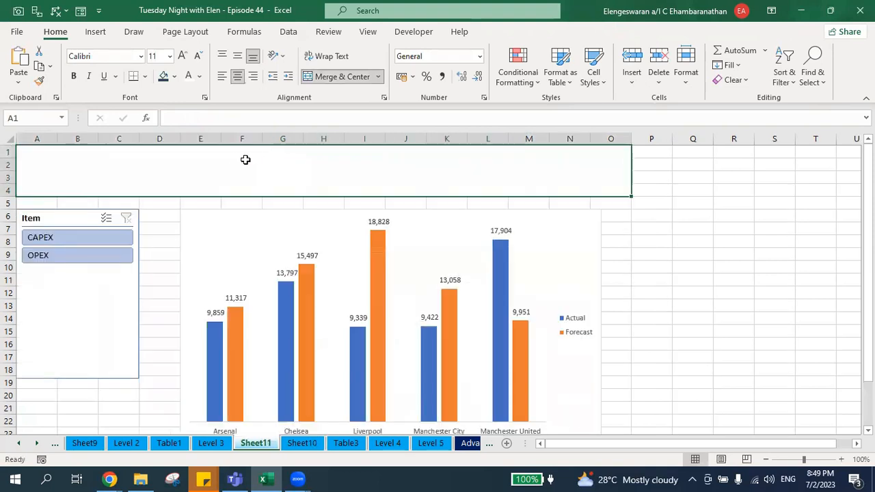
type("=")
key("ctrl+Page_Down")
left_click(348, 156)
key("Return")
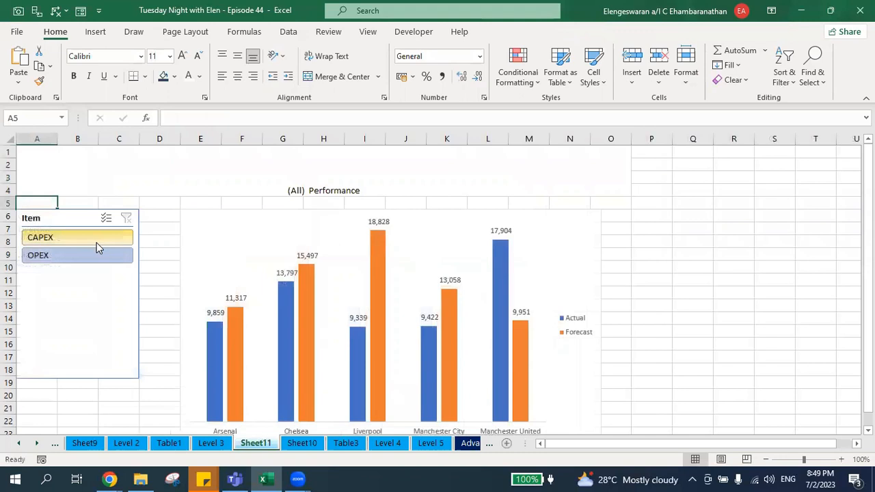
left_click(88, 257)
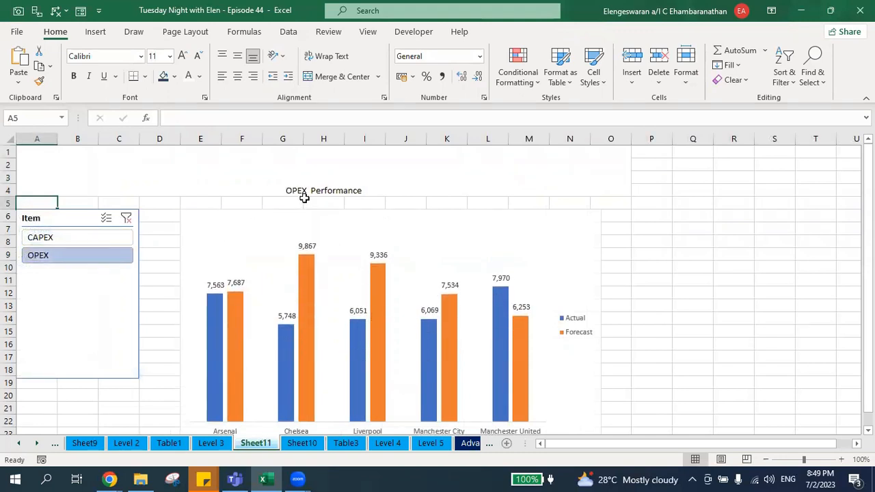
Step: Middle-align the merged title on Sheet11 vertically and set its font size to 48
left_click(348, 168)
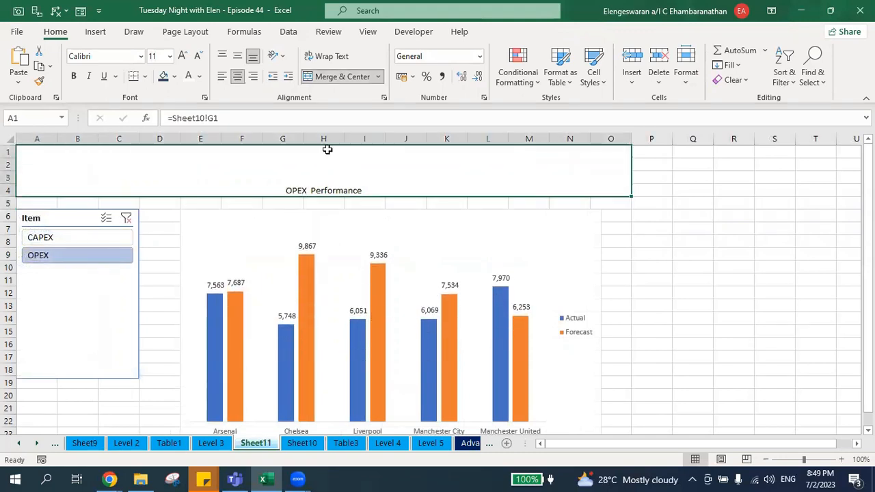
left_click(236, 56)
left_click(182, 56)
left_click(182, 56)
left_click(182, 57)
left_click(182, 56)
left_click(183, 56)
left_click(182, 56)
left_click(182, 56)
left_click(183, 56)
left_click(182, 56)
left_click(182, 56)
left_click(183, 56)
left_click(183, 56)
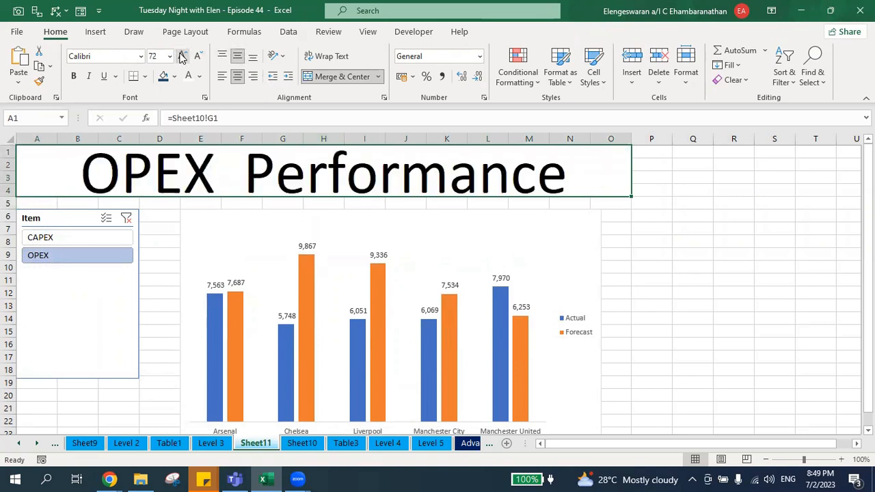
left_click(198, 56)
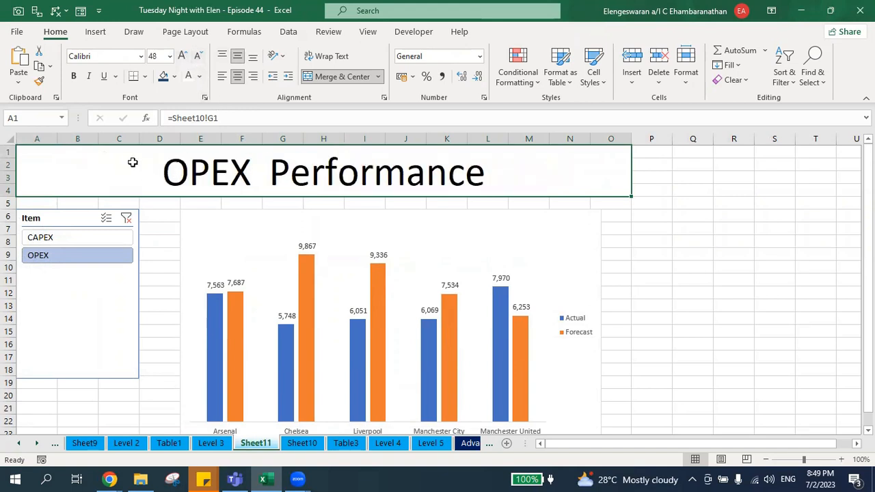
Step: Give the title banner a dark blue fill with white text and filter the Item slicer to CAPEX
left_click(163, 76)
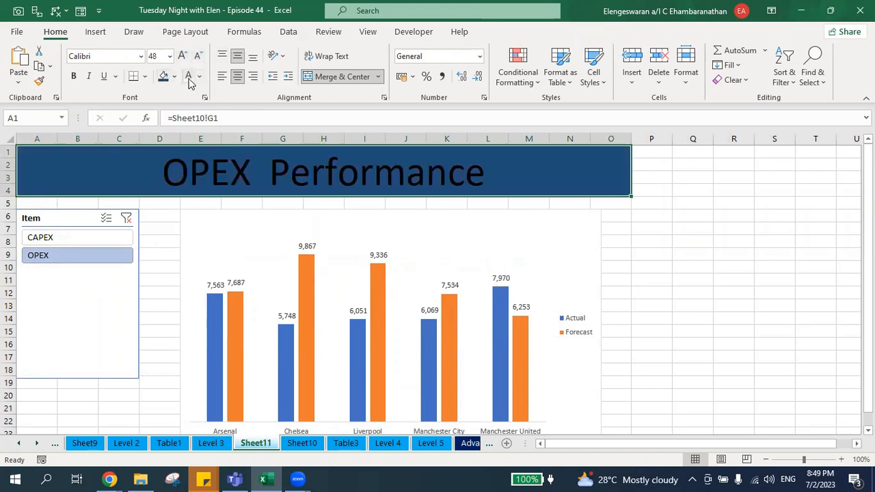
left_click(189, 78)
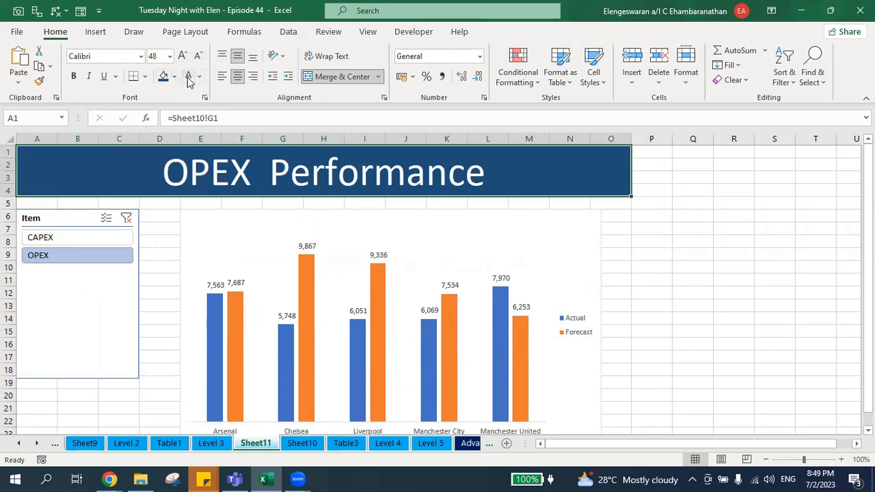
left_click(88, 240)
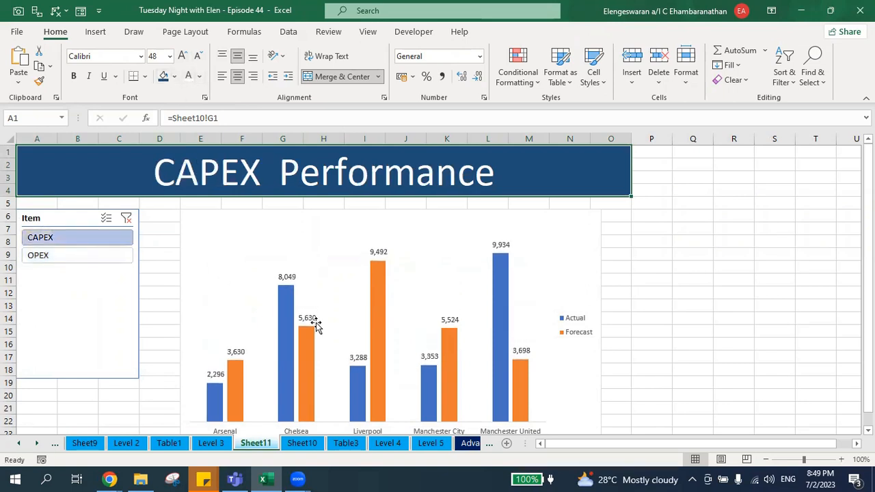
Step: Move the PivotChart slightly up so it sits just below the title banner, and filter the Item slicer to OPEX
left_click(221, 217)
left_click_drag(221, 217, 216, 208)
left_click(87, 256)
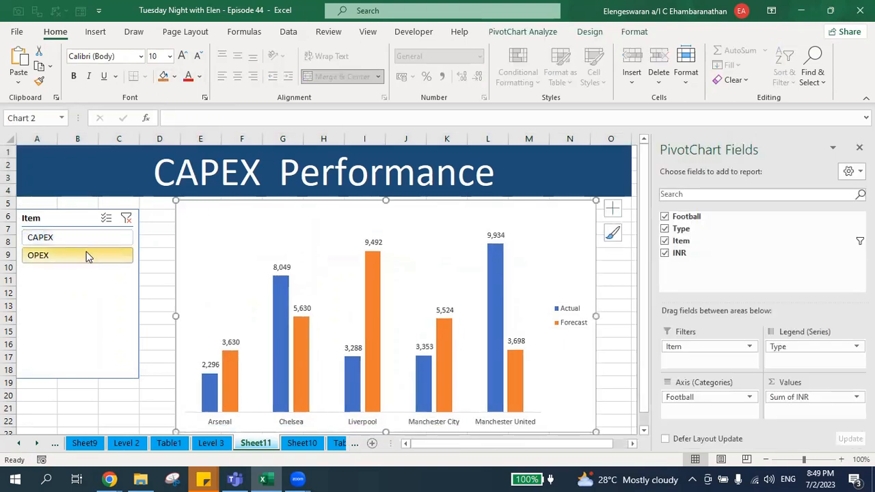